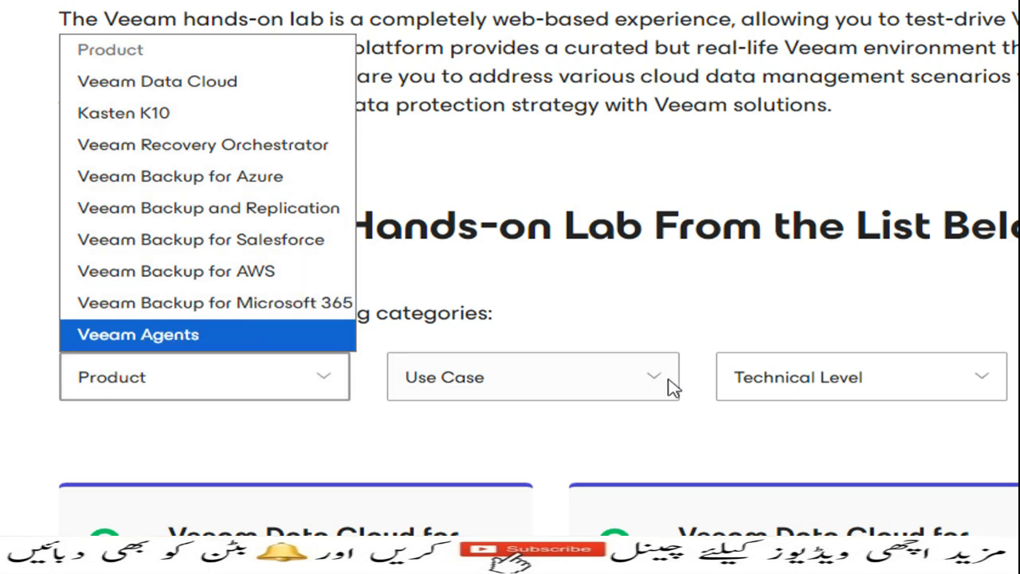
Review the available Use Case and Technical Level filter options for the hands-on labs without choosing any.
{"action": "left_click", "coordinate": [677, 382]}
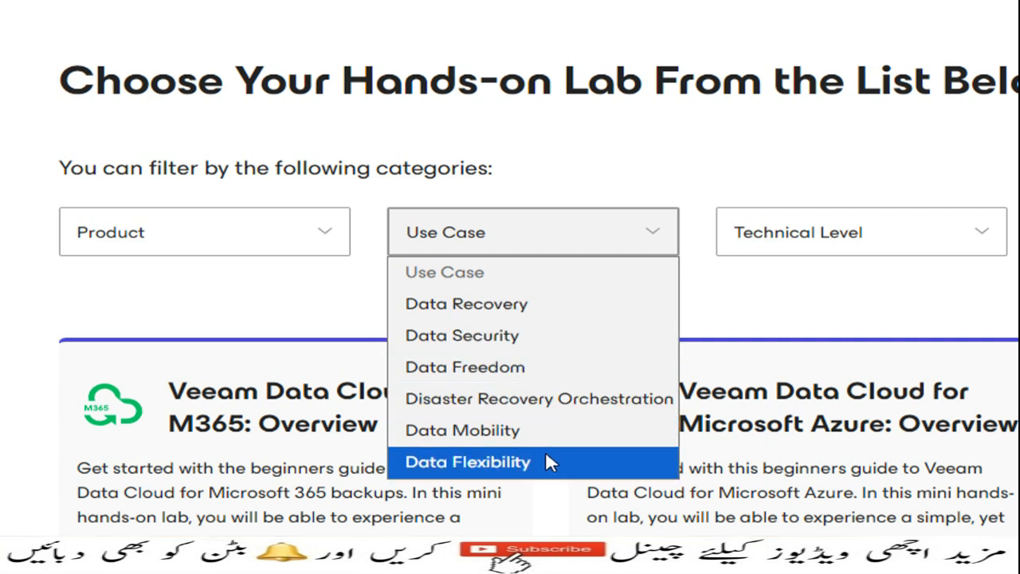
{"action": "left_click", "coordinate": [984, 233]}
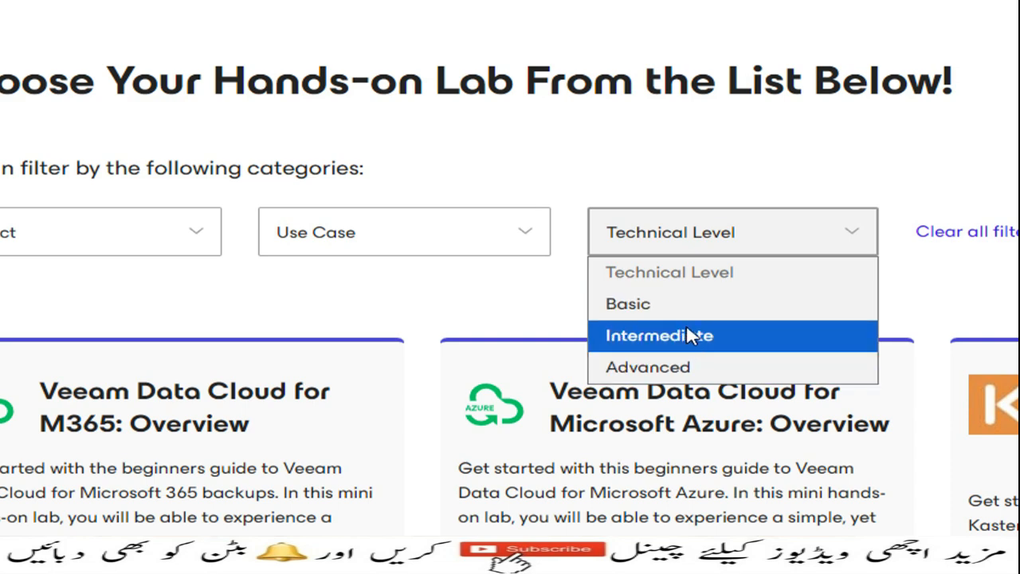
{"action": "left_click", "coordinate": [906, 161]}
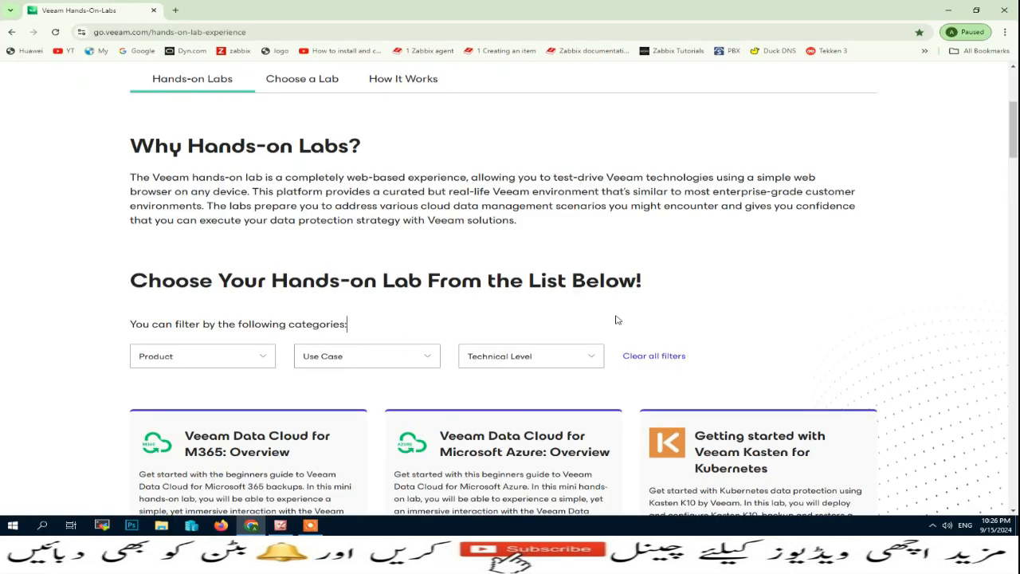
Examine the catalogue of Veeam hands-on labs, reading the lab titles, descriptions, products, use cases and technical levels.
{"action": "scroll", "coordinate": [893, 383], "scroll_direction": "down", "scroll_amount": 2}
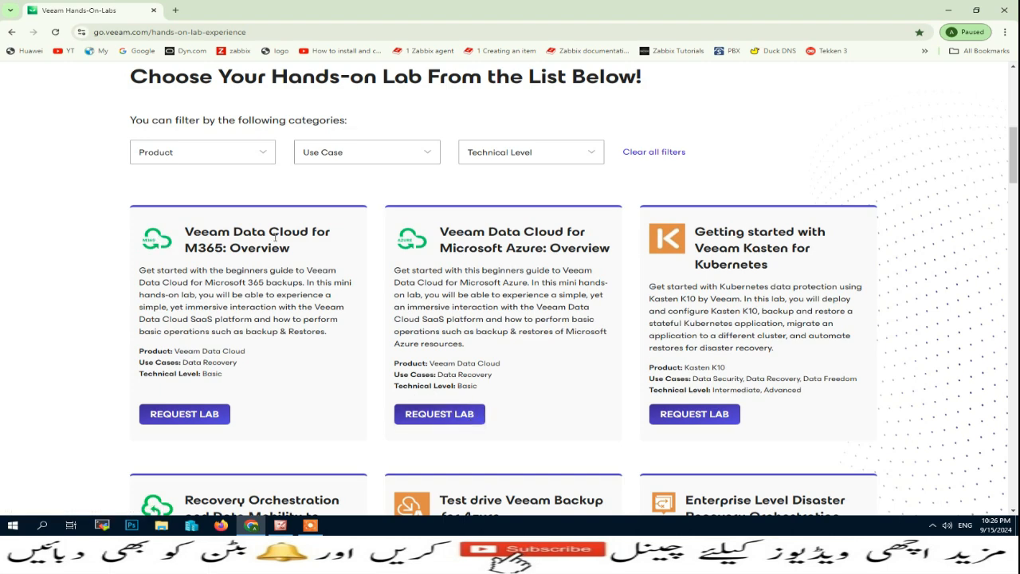
{"action": "scroll", "coordinate": [735, 340], "scroll_direction": "down", "scroll_amount": 1}
{"action": "scroll", "coordinate": [724, 342], "scroll_direction": "down", "scroll_amount": 2}
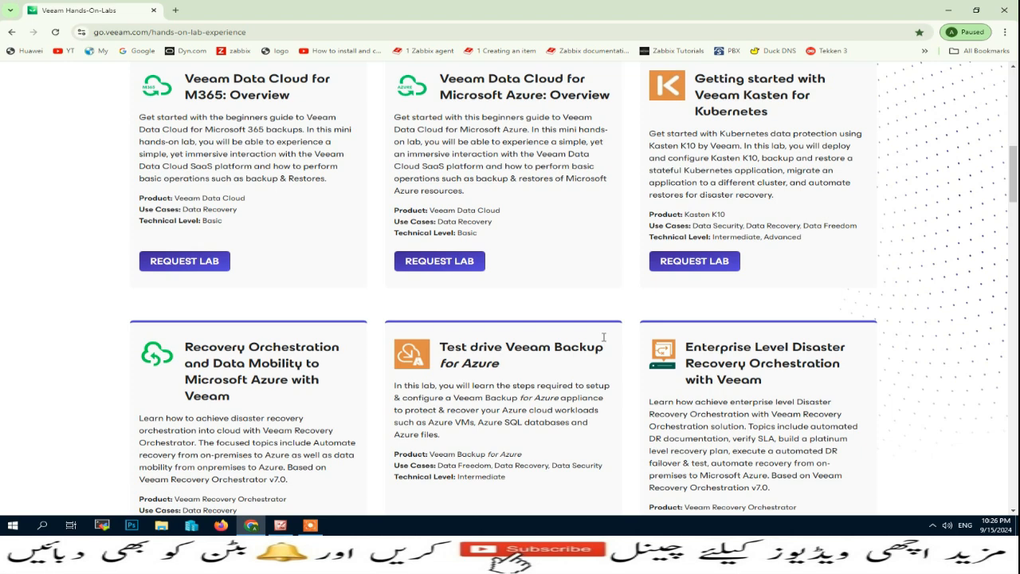
{"action": "scroll", "coordinate": [416, 290], "scroll_direction": "down", "scroll_amount": 2}
{"action": "scroll", "coordinate": [529, 303], "scroll_direction": "up", "scroll_amount": 3}
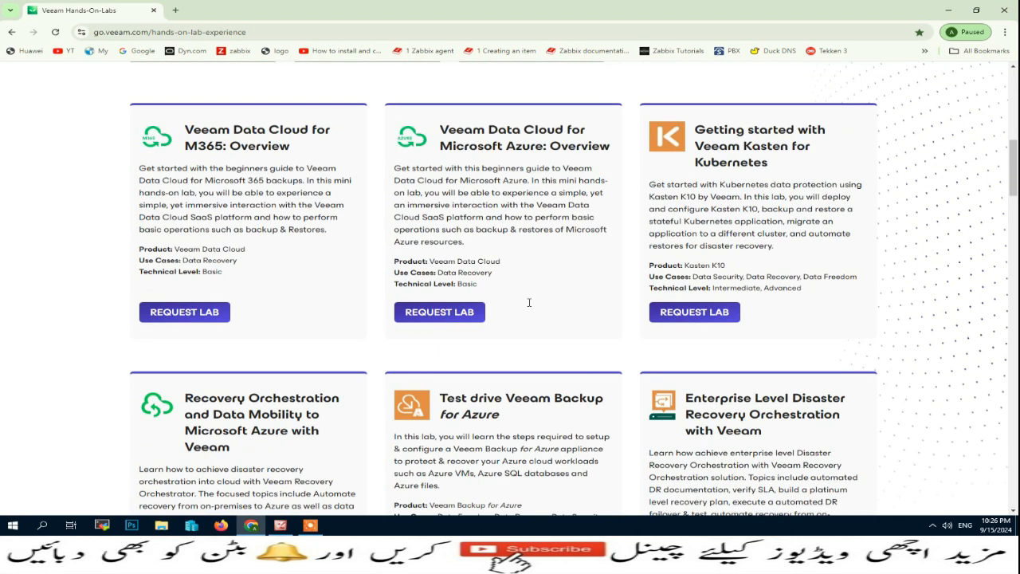
{"action": "left_click_drag", "start_coordinate": [186, 129], "coordinate": [335, 150]}
{"action": "left_click_drag", "start_coordinate": [444, 130], "coordinate": [603, 146]}
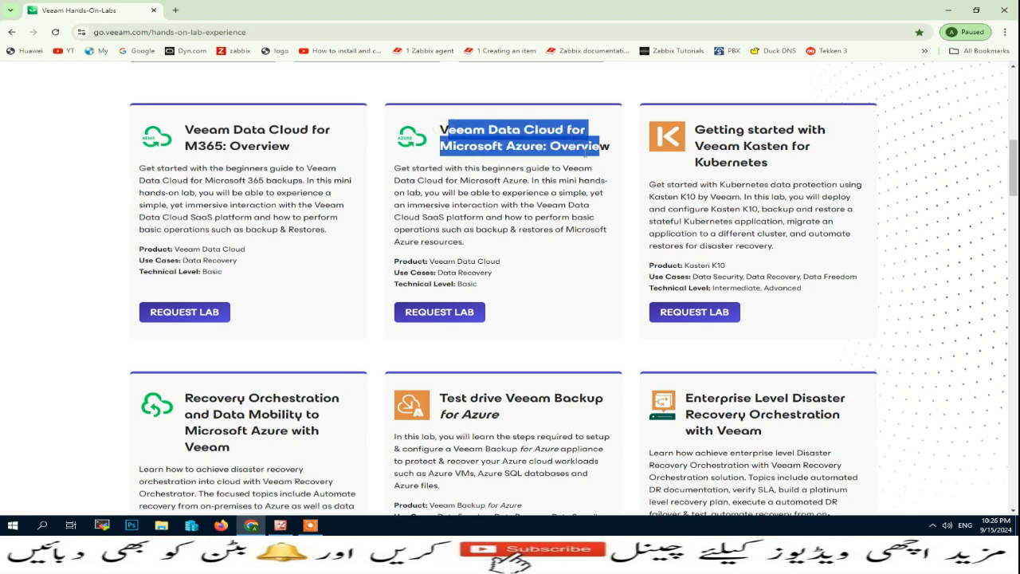
{"action": "scroll", "coordinate": [608, 216], "scroll_direction": "down", "scroll_amount": 3}
{"action": "left_click_drag", "start_coordinate": [687, 193], "coordinate": [872, 230]}
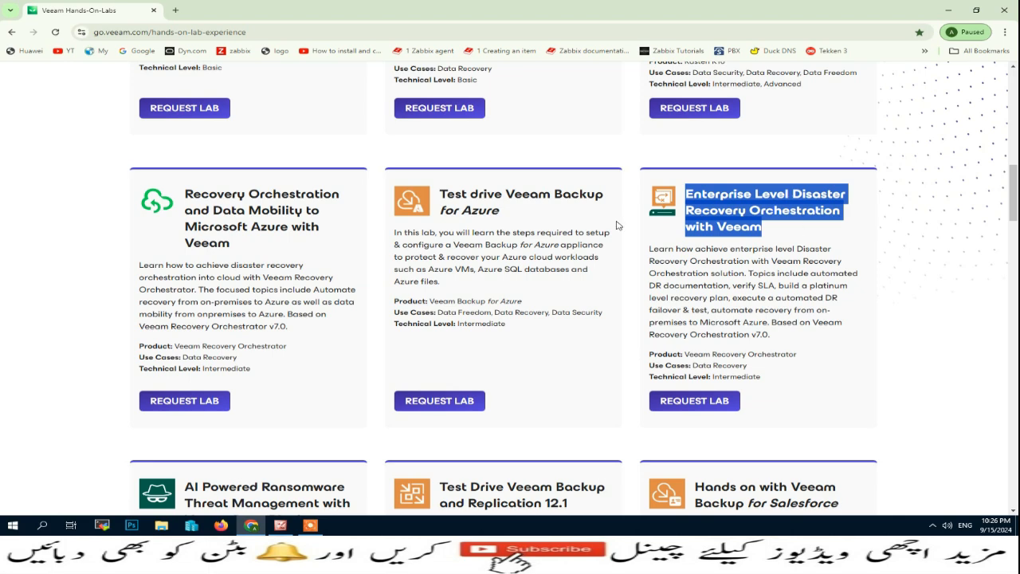
{"action": "left_click_drag", "start_coordinate": [440, 193], "coordinate": [606, 224]}
{"action": "scroll", "coordinate": [620, 236], "scroll_direction": "down", "scroll_amount": 5}
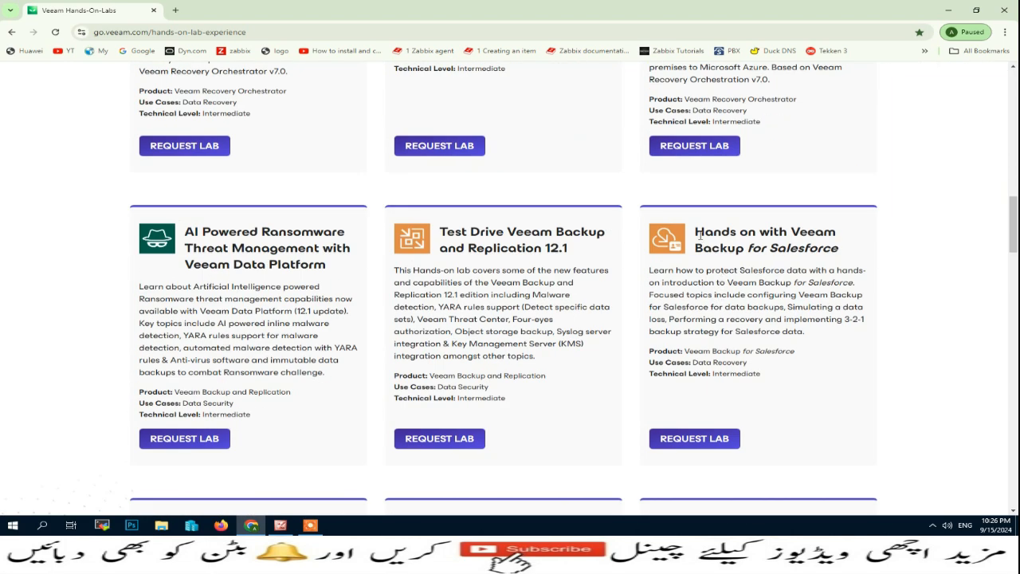
{"action": "left_click_drag", "start_coordinate": [695, 230], "coordinate": [857, 251]}
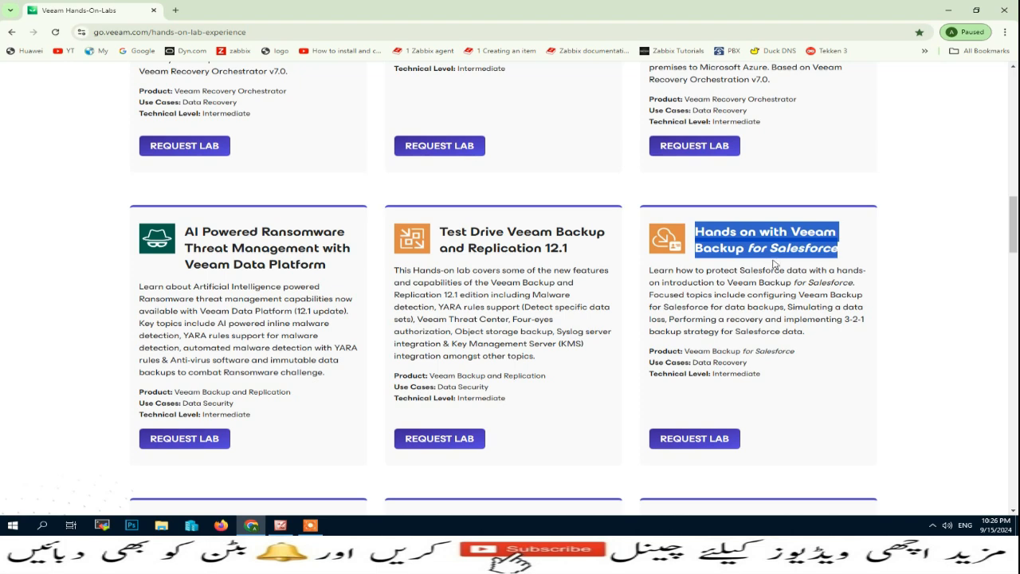
{"action": "scroll", "coordinate": [664, 274], "scroll_direction": "down", "scroll_amount": 2}
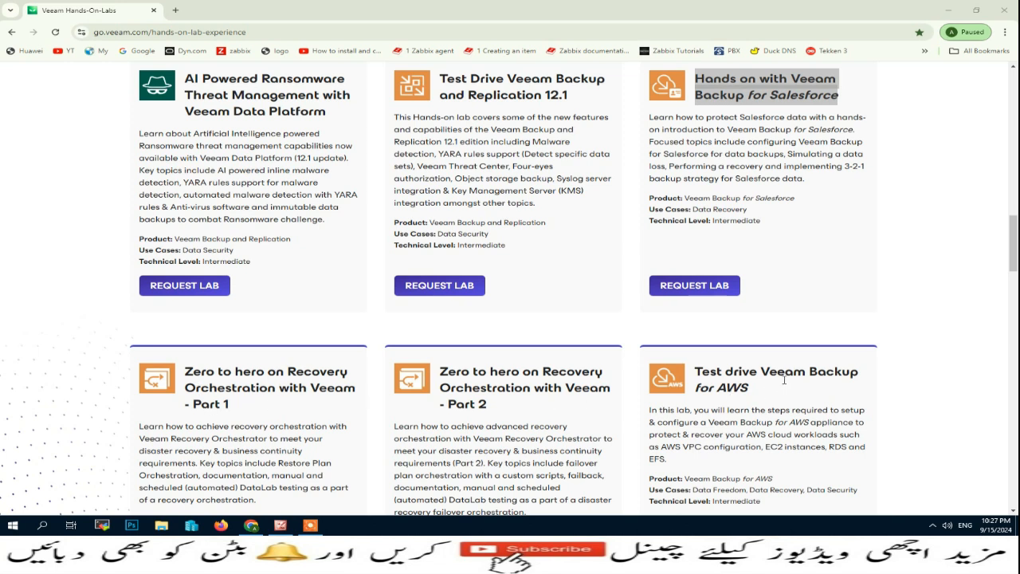
{"action": "scroll", "coordinate": [931, 381], "scroll_direction": "down", "scroll_amount": 5}
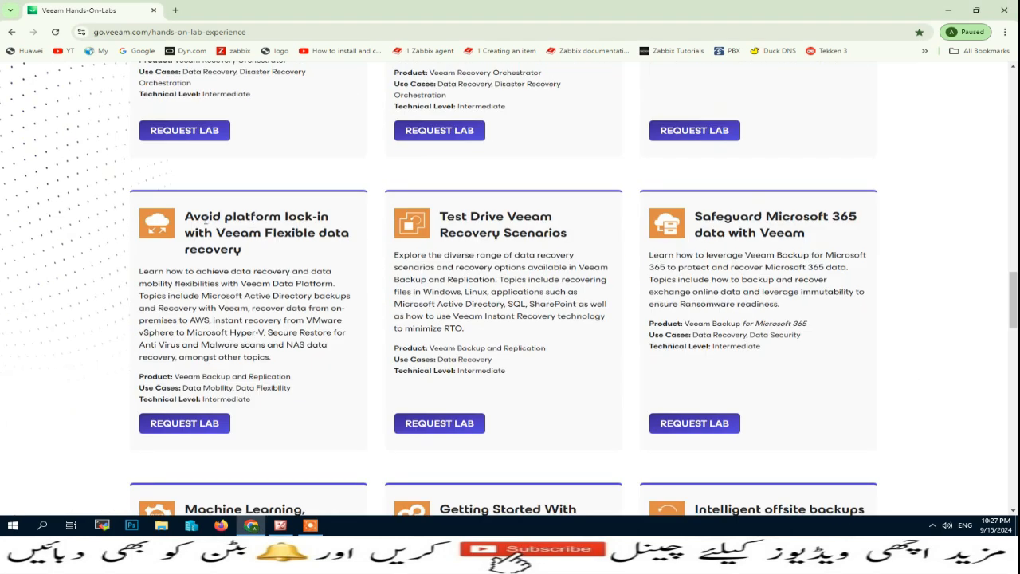
{"action": "scroll", "coordinate": [630, 314], "scroll_direction": "down", "scroll_amount": 4}
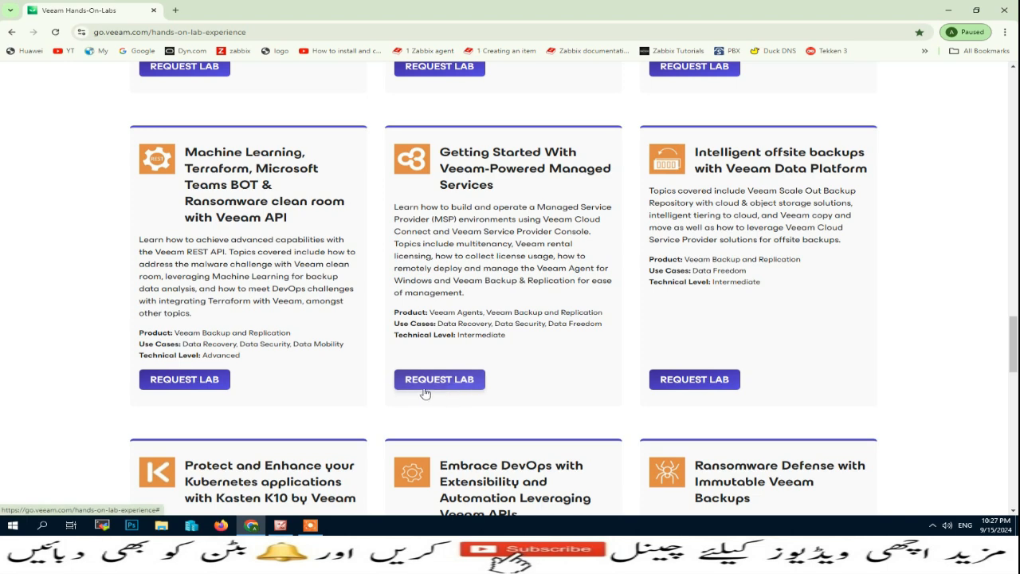
{"action": "scroll", "coordinate": [467, 381], "scroll_direction": "down", "scroll_amount": 1}
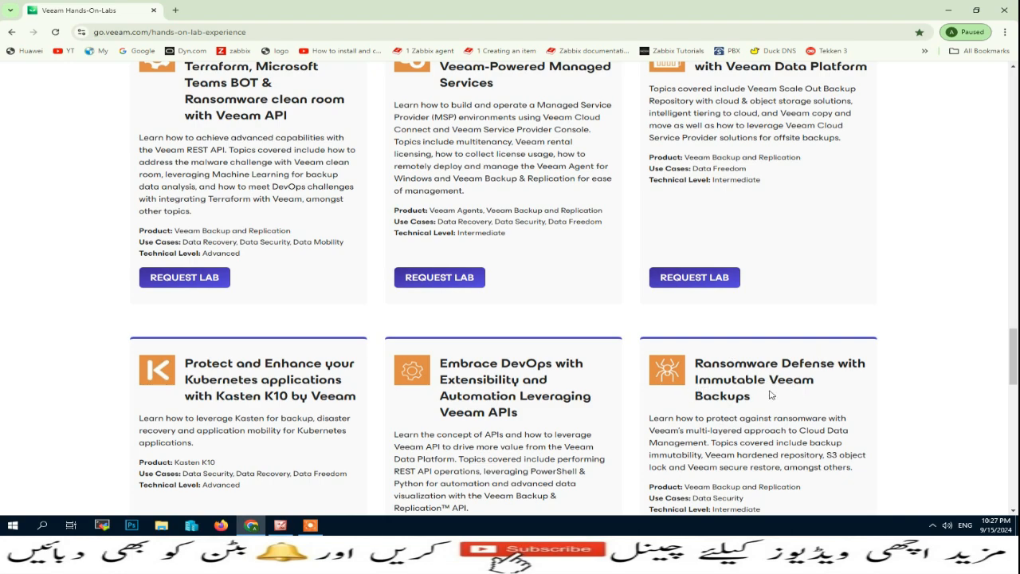
{"action": "scroll", "coordinate": [794, 385], "scroll_direction": "down", "scroll_amount": 5}
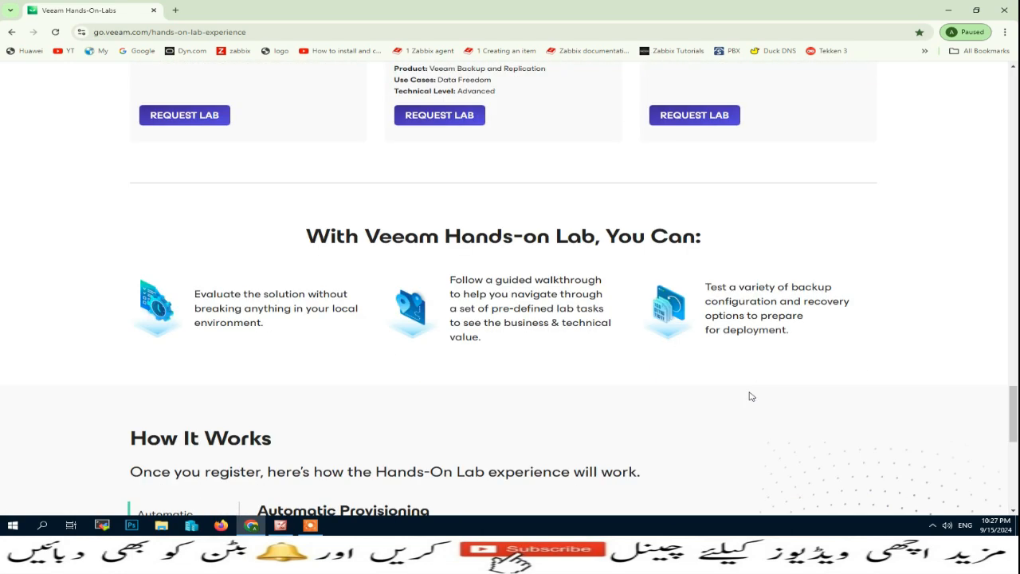
{"action": "scroll", "coordinate": [750, 396], "scroll_direction": "up", "scroll_amount": 20}
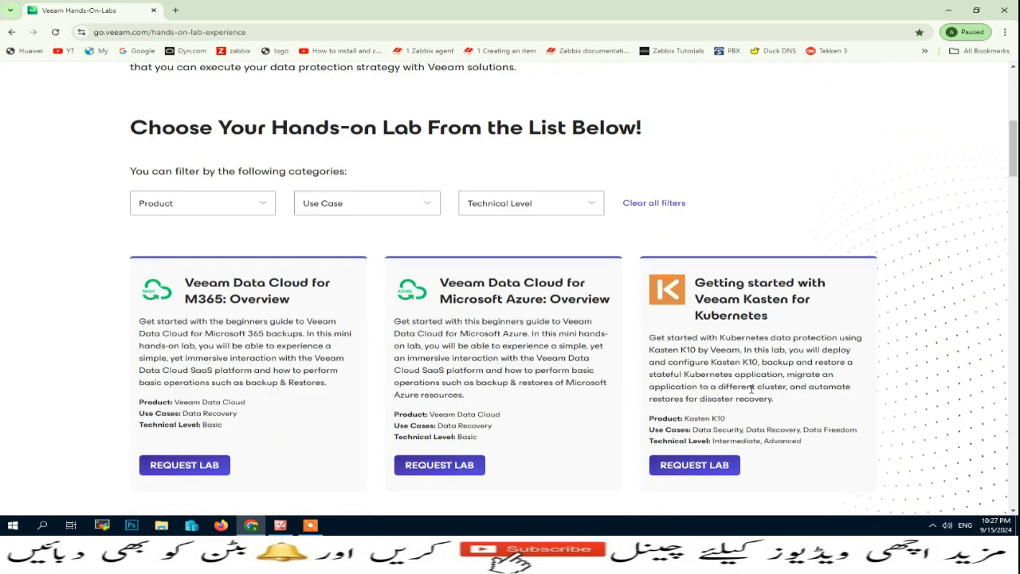
Check the product, use case and technical level of the Veeam Data Cloud for Microsoft Azure: Overview lab and open its request form.
{"action": "scroll", "coordinate": [751, 389], "scroll_direction": "up", "scroll_amount": 2}
{"action": "scroll", "coordinate": [557, 389], "scroll_direction": "down", "scroll_amount": 2}
{"action": "scroll", "coordinate": [596, 301], "scroll_direction": "down", "scroll_amount": 3}
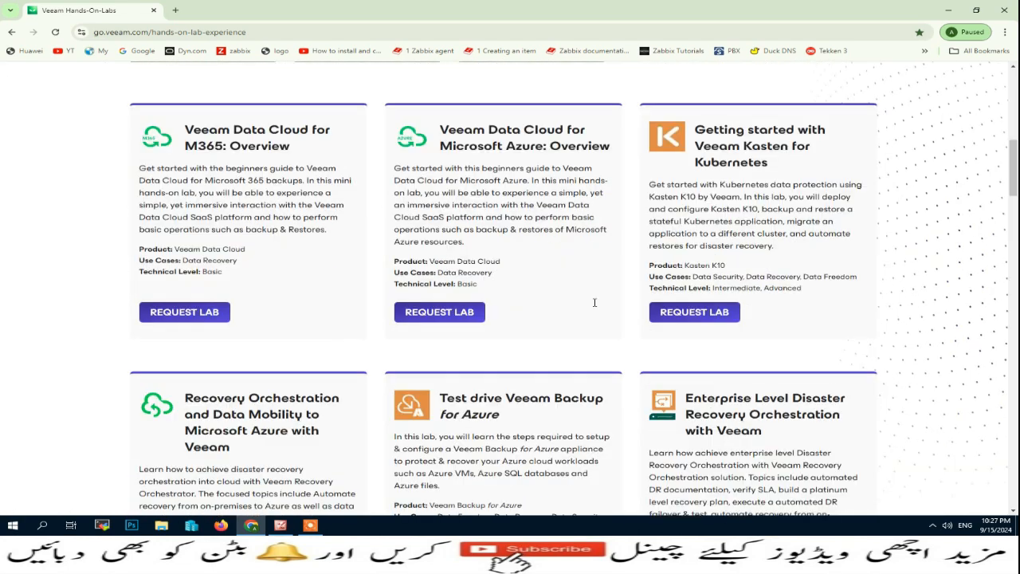
{"action": "left_click_drag", "start_coordinate": [394, 261], "coordinate": [495, 275]}
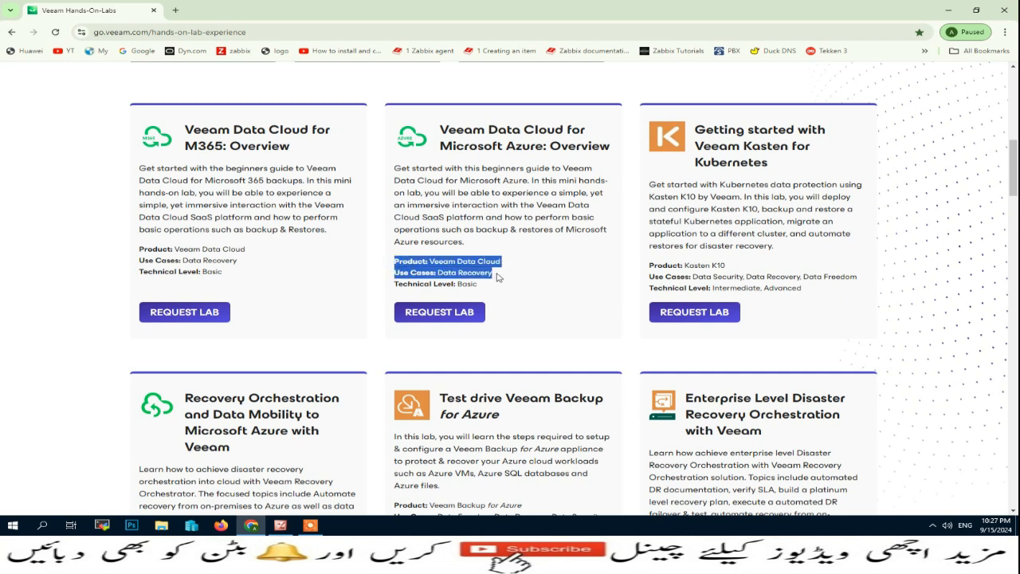
{"action": "left_click_drag", "start_coordinate": [397, 284], "coordinate": [477, 285]}
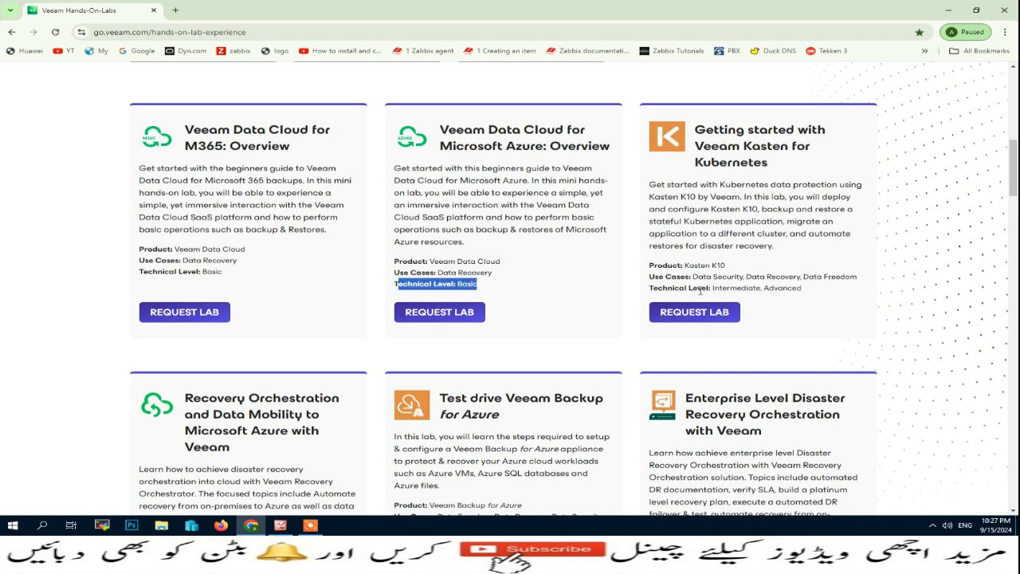
{"action": "left_click", "coordinate": [434, 314]}
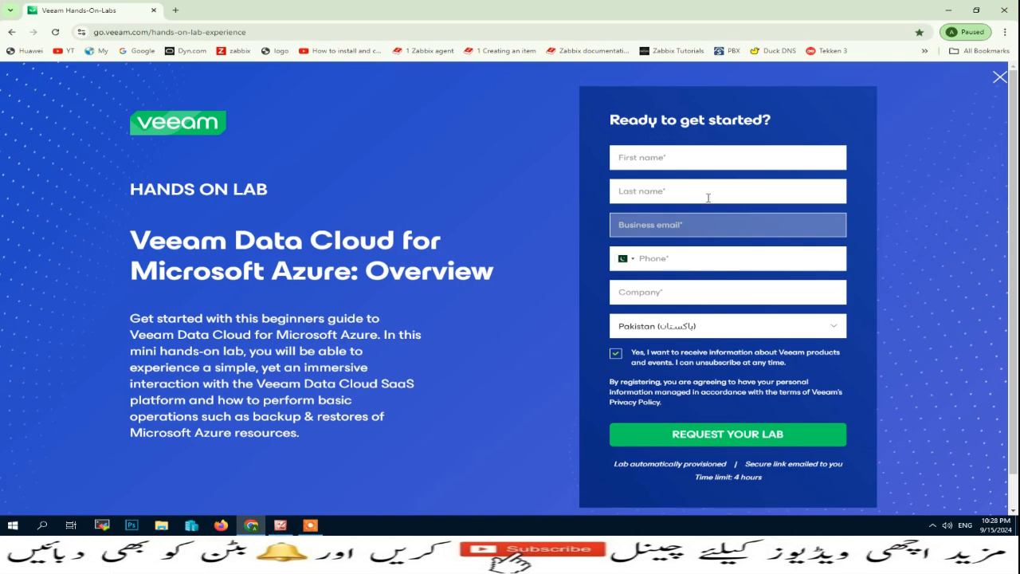
{"action": "left_click", "coordinate": [671, 533]}
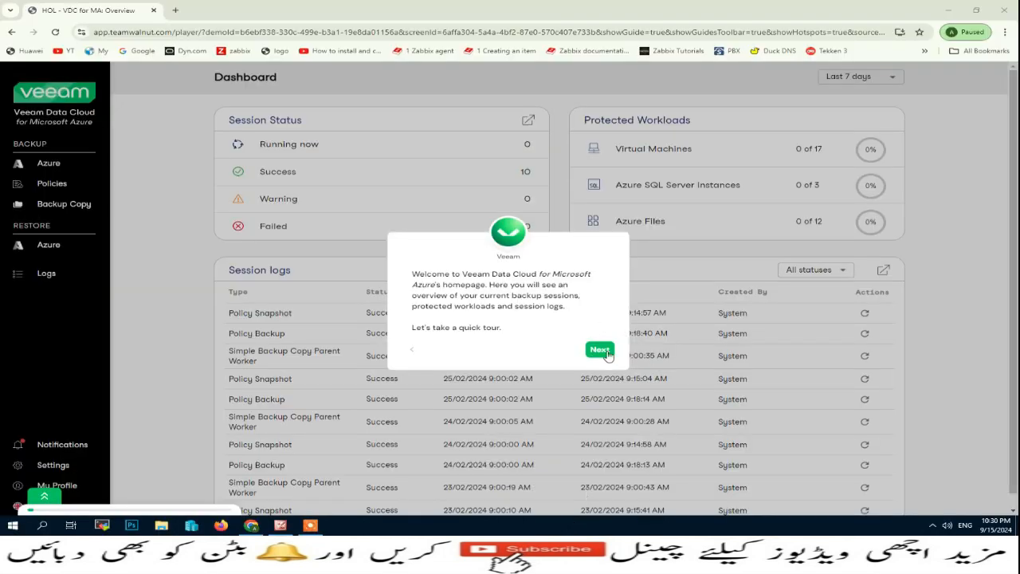
Advance the guided tour from the dashboard to the Azure backup page and read the guidance on the resource tabs.
{"action": "left_click", "coordinate": [603, 351]}
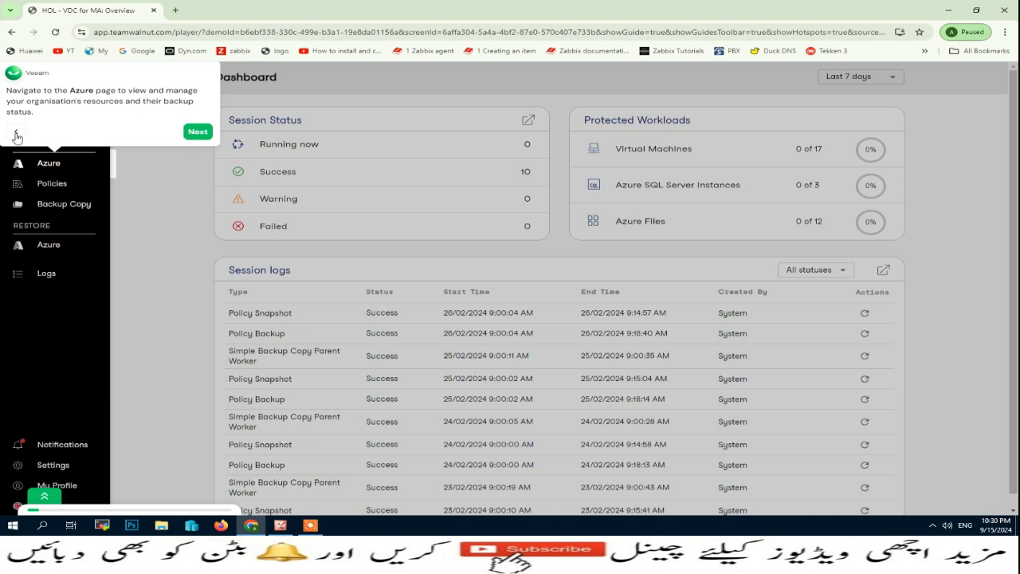
{"action": "left_click", "coordinate": [197, 132]}
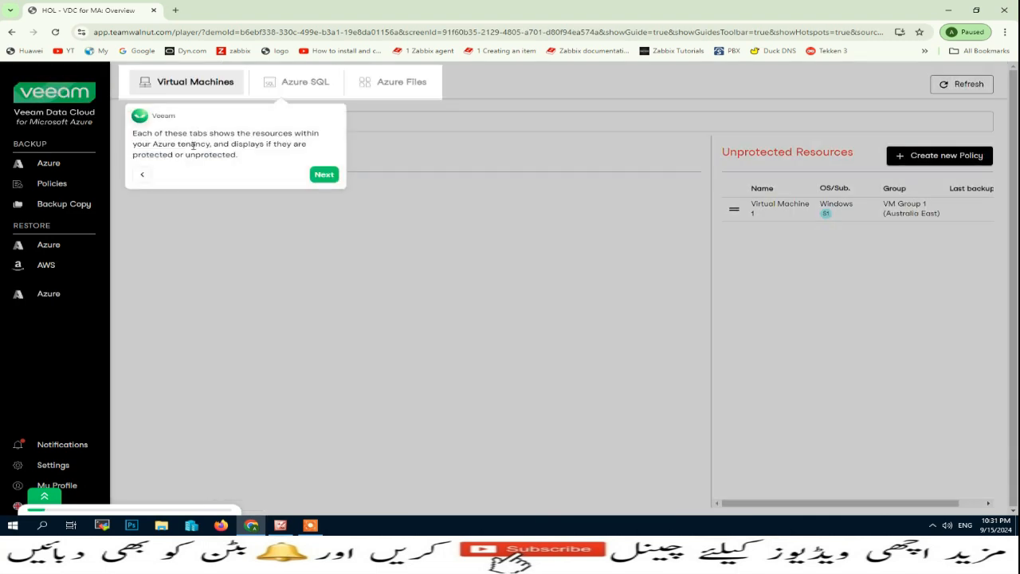
{"action": "left_click_drag", "start_coordinate": [134, 134], "coordinate": [320, 141]}
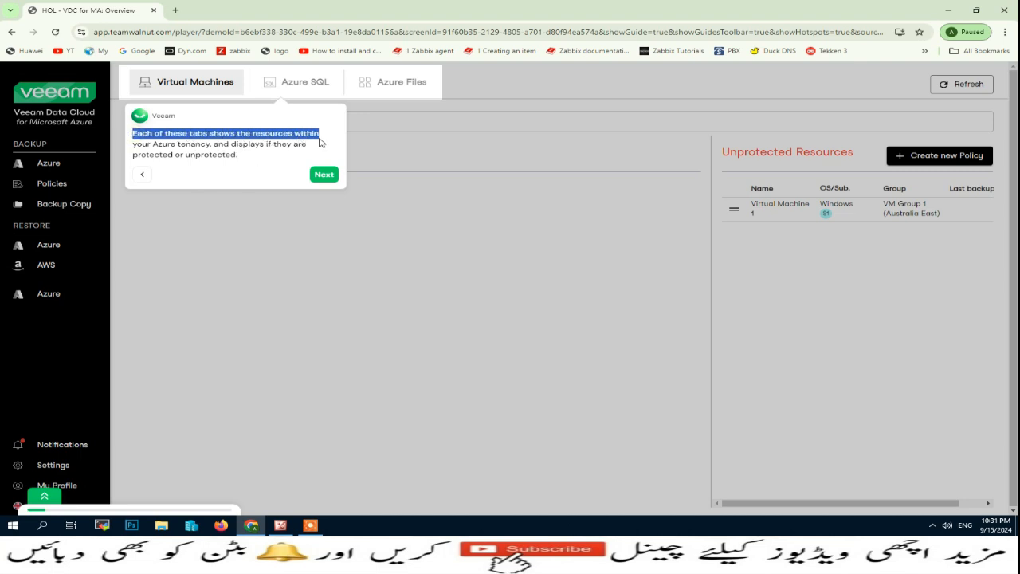
{"action": "left_click", "coordinate": [153, 143]}
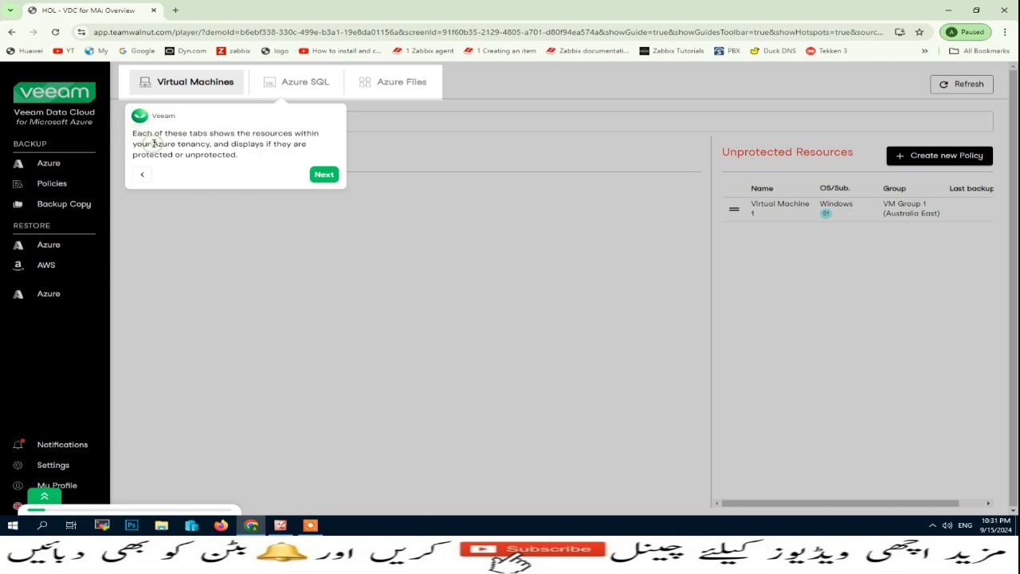
{"action": "left_click_drag", "start_coordinate": [154, 144], "coordinate": [284, 159]}
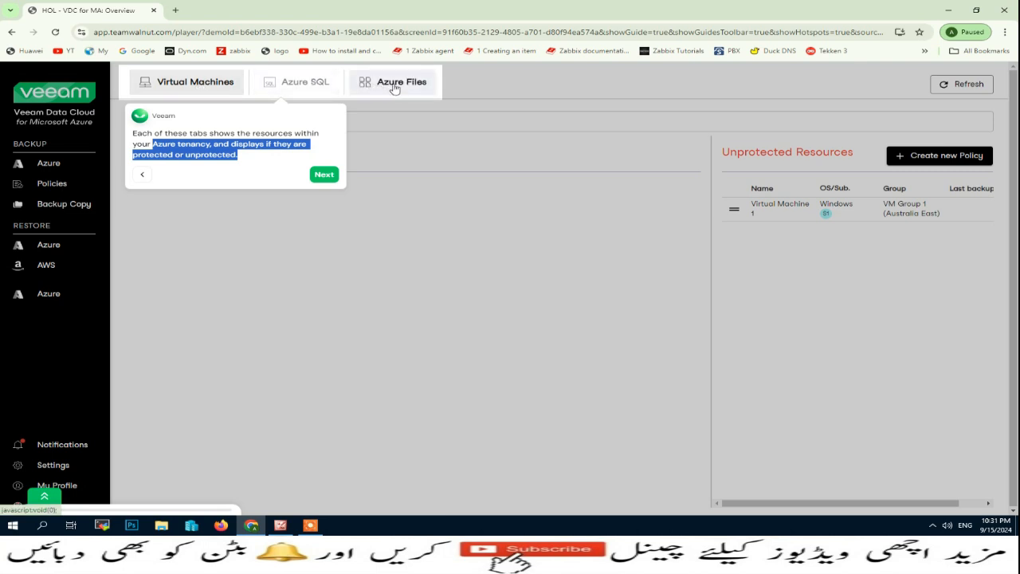
Follow the tour's shortcut to the Policies dashboard and start a new Azure VM backup policy.
{"action": "left_click", "coordinate": [325, 176]}
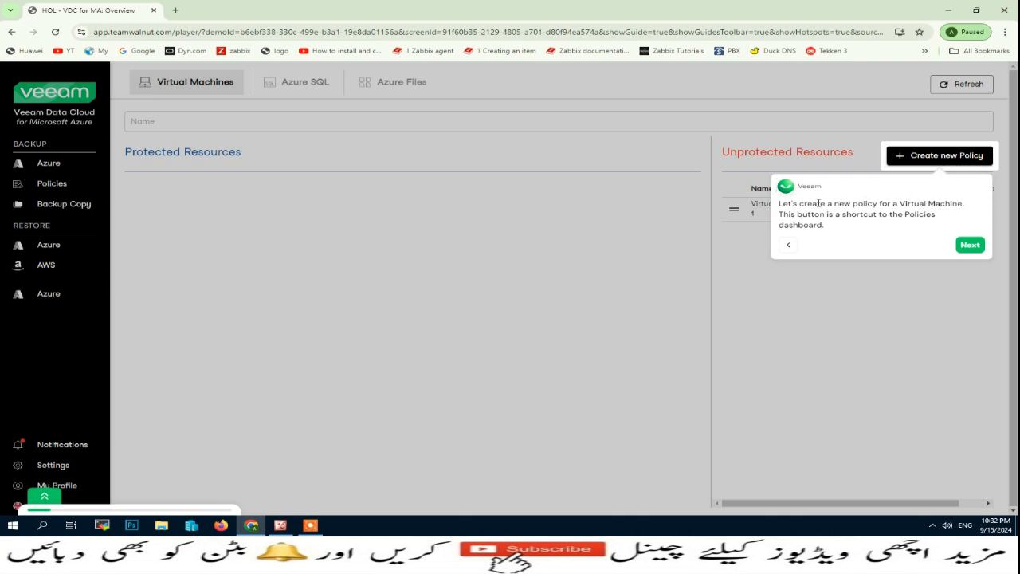
{"action": "left_click_drag", "start_coordinate": [781, 205], "coordinate": [965, 218]}
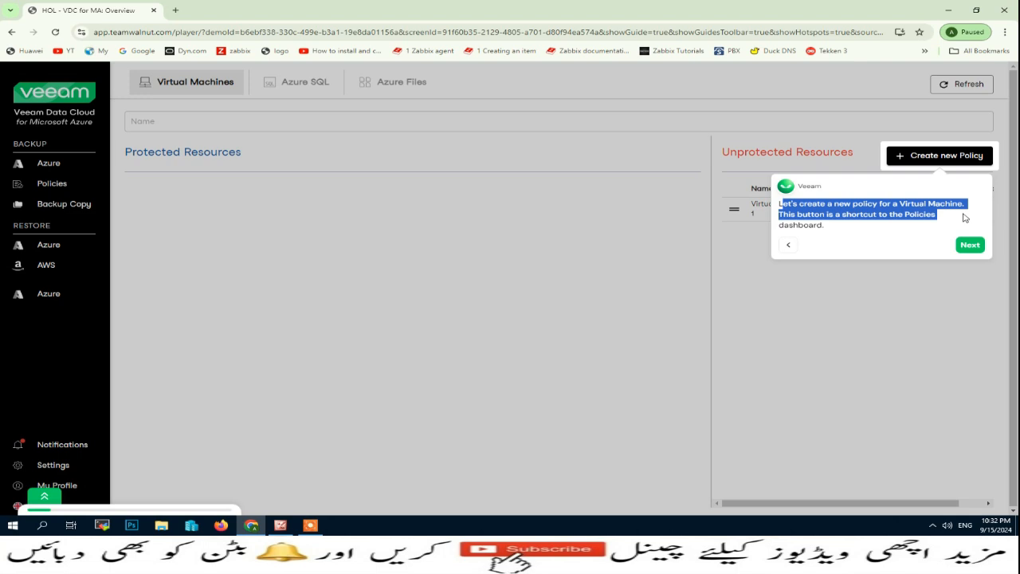
{"action": "left_click", "coordinate": [965, 225]}
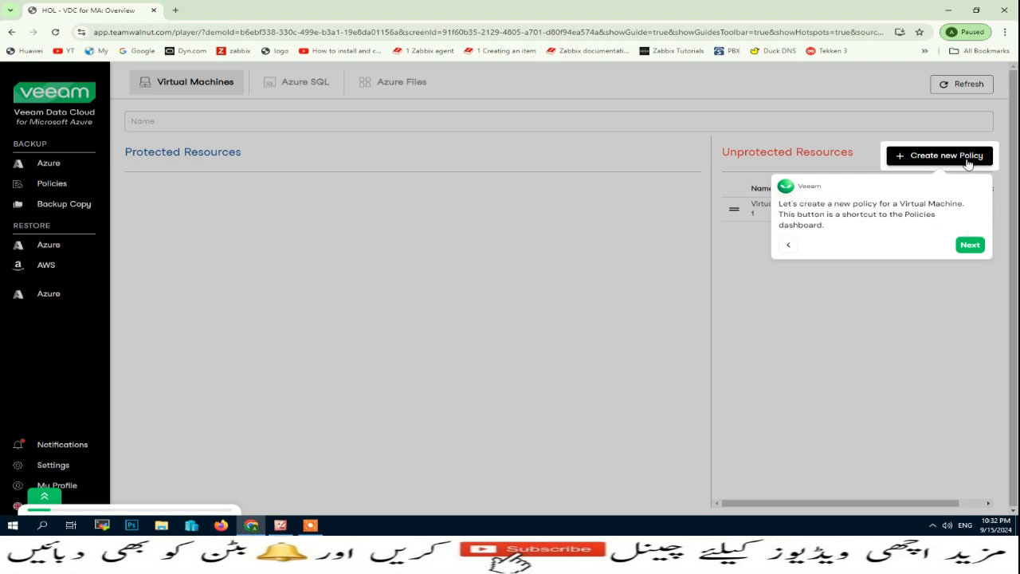
{"action": "left_click", "coordinate": [971, 247]}
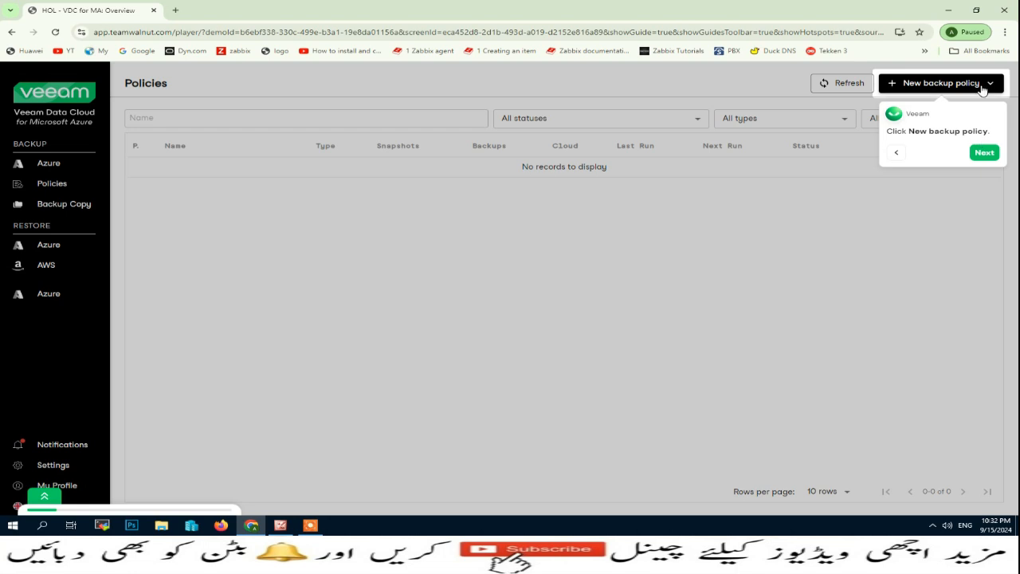
{"action": "left_click", "coordinate": [985, 153]}
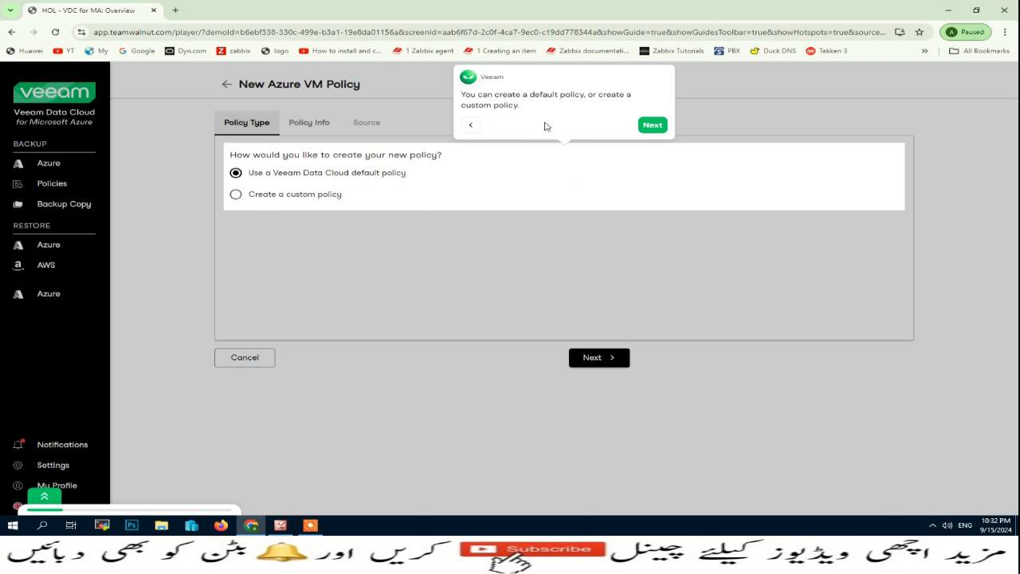
Read the policy type guidance, keep the Veeam Data Cloud default policy and proceed to the policy info.
{"action": "left_click_drag", "start_coordinate": [462, 94], "coordinate": [632, 104]}
{"action": "left_click", "coordinate": [654, 116]}
{"action": "left_click", "coordinate": [653, 126]}
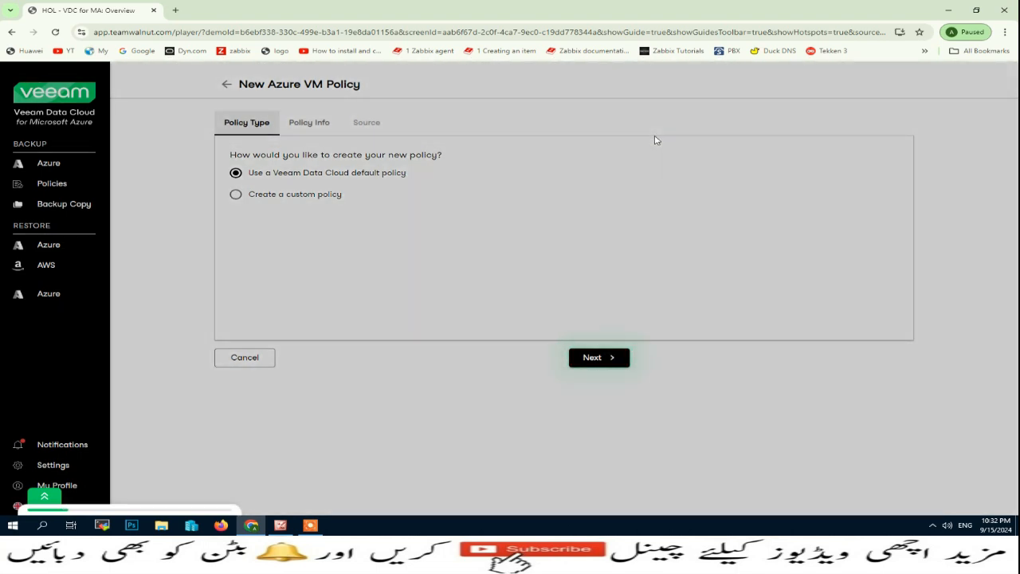
{"action": "left_click", "coordinate": [607, 366]}
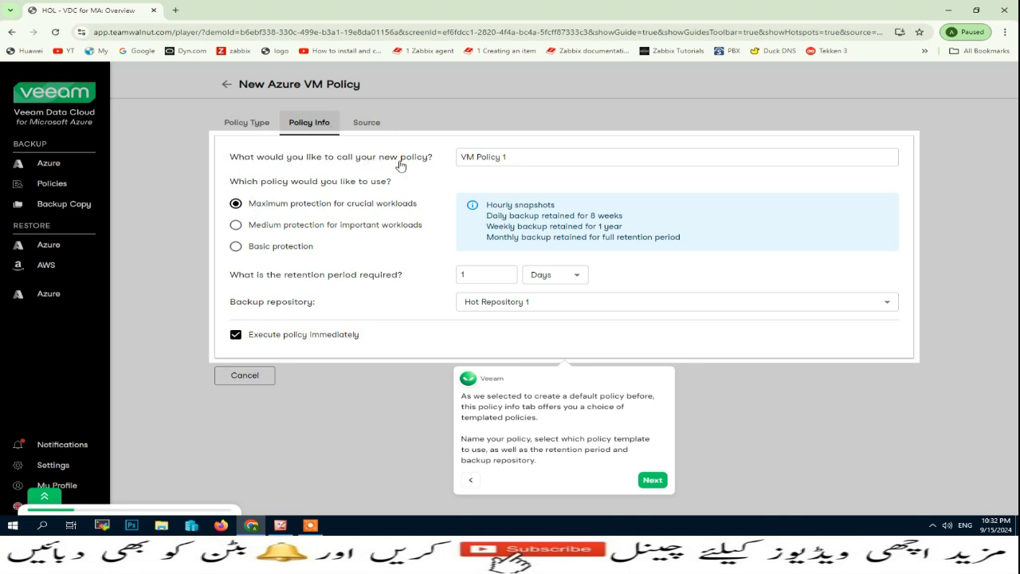
Name the new Azure VM policy "Server2019 Policy 1".
{"action": "left_click", "coordinate": [462, 157]}
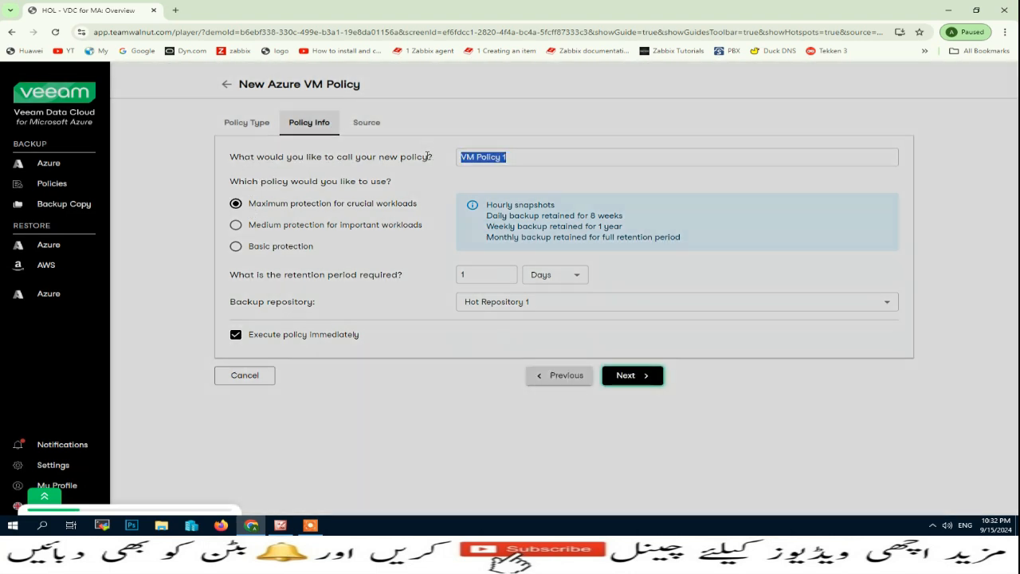
{"action": "key", "text": "BackSpace"}
{"action": "key", "text": "BackSpace"}
{"action": "key", "text": "BackSpace"}
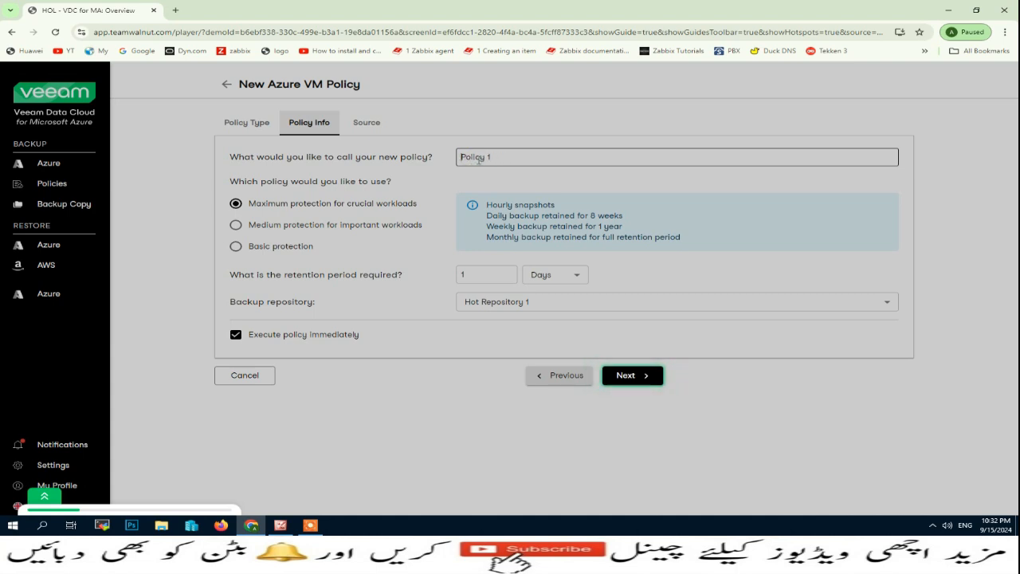
{"action": "type", "text": "Serv"}
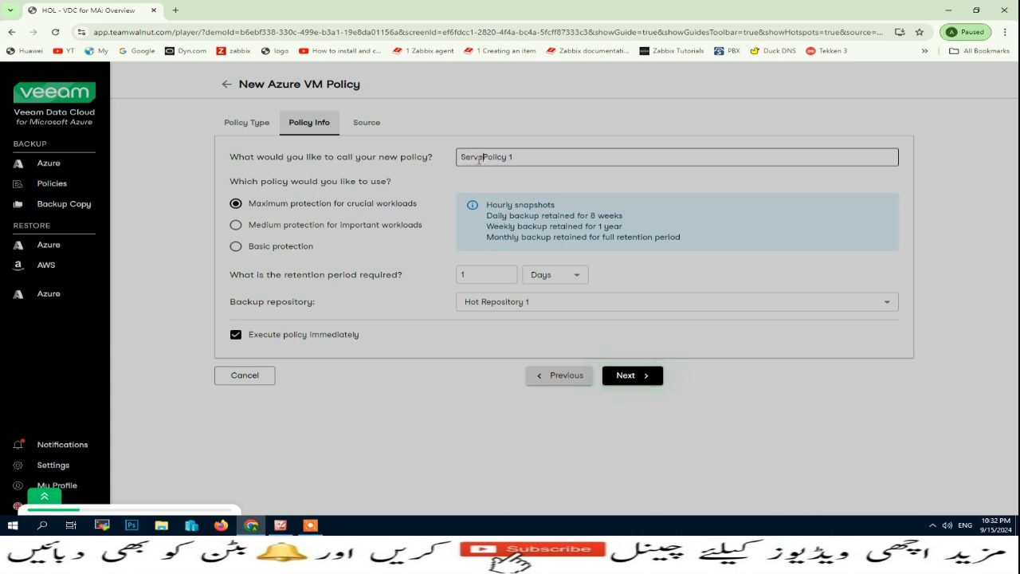
{"action": "type", "text": "er2019"}
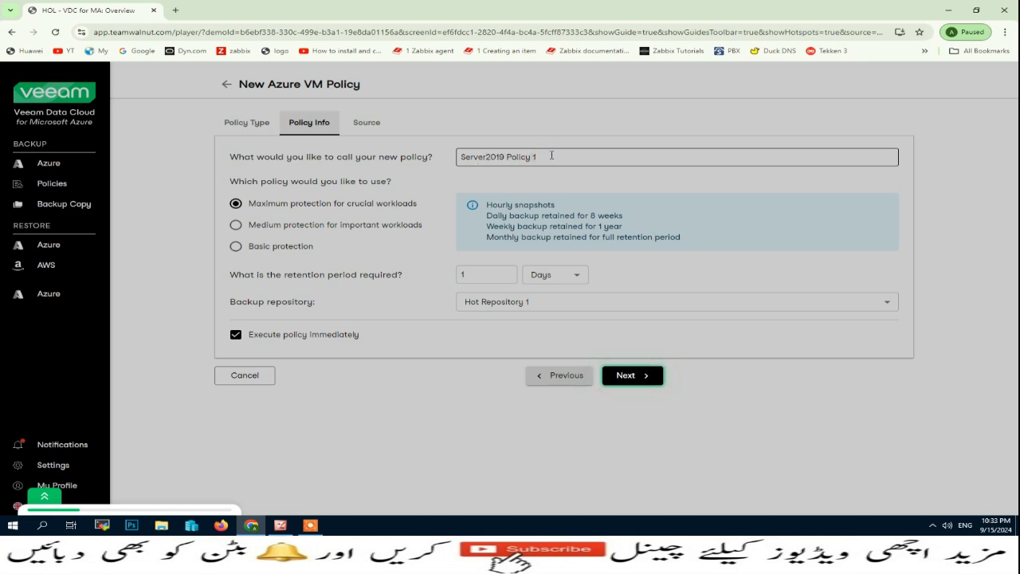
{"action": "left_click", "coordinate": [467, 179]}
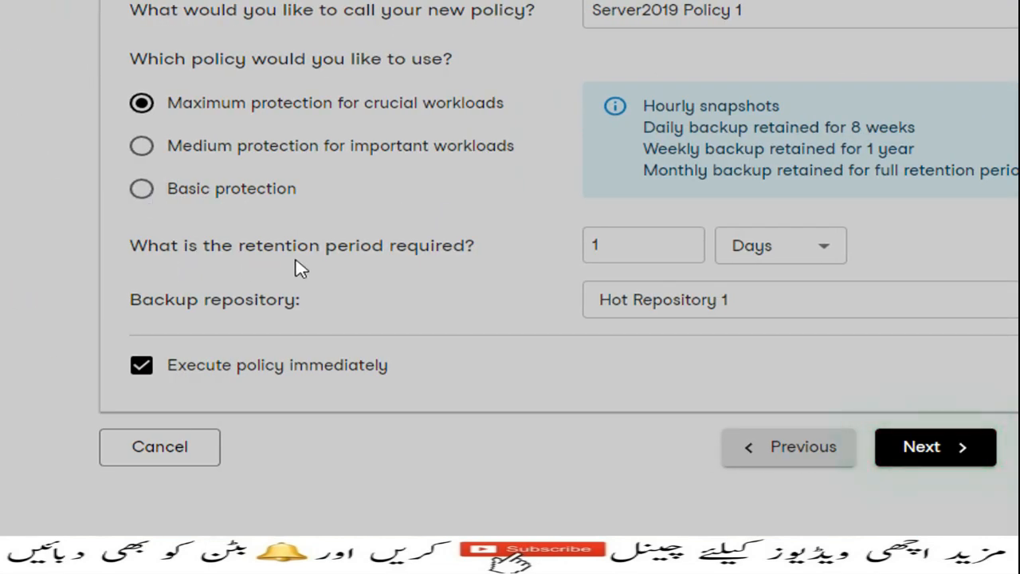
Set the policy's retention period to 7 days, keep Hot Repository 1 as the backup repository and proceed to the source settings.
{"action": "left_click", "coordinate": [596, 245]}
{"action": "type", "text": "7"}
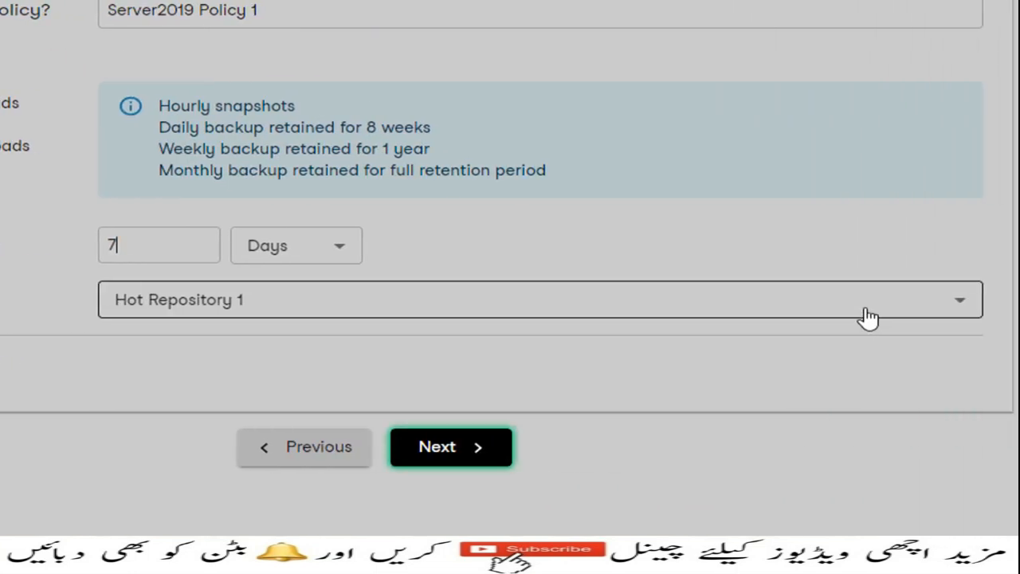
{"action": "left_click", "coordinate": [865, 308]}
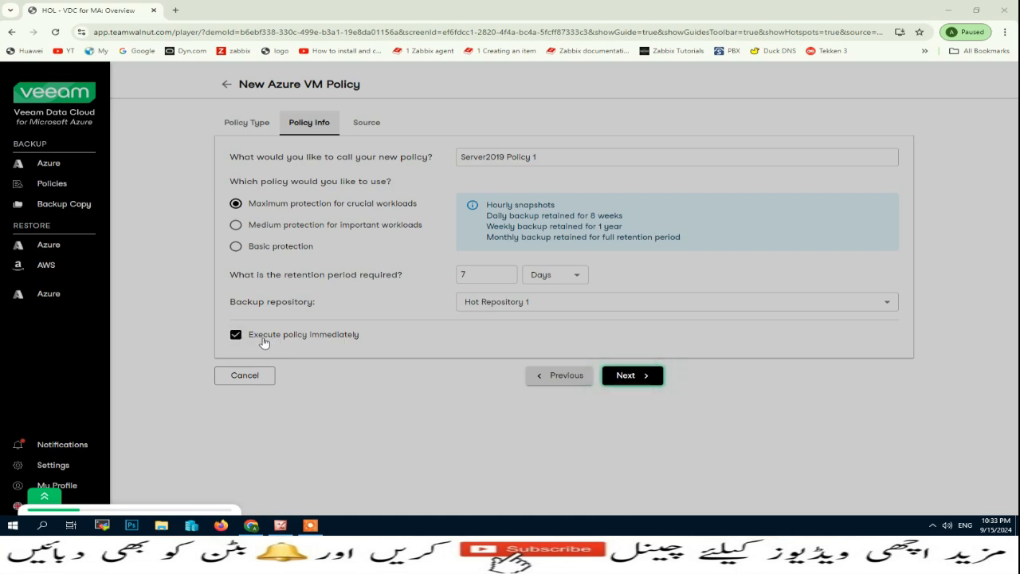
{"action": "left_click", "coordinate": [648, 381]}
Choose Company 1 as the policy's source account, add Virtual Machine 1 to the protected resources and save the policy.
{"action": "left_click", "coordinate": [297, 197]}
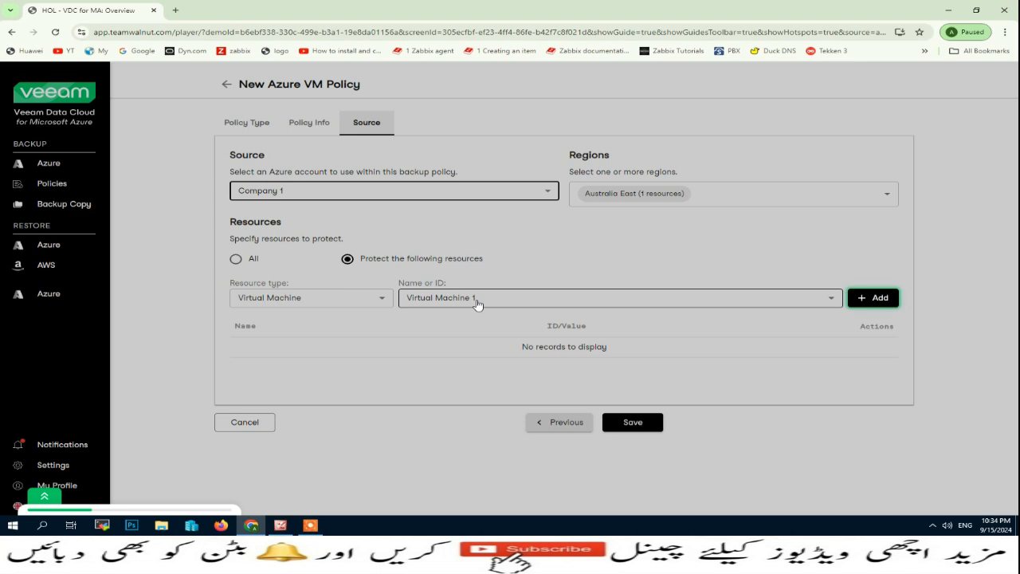
{"action": "left_click", "coordinate": [882, 300]}
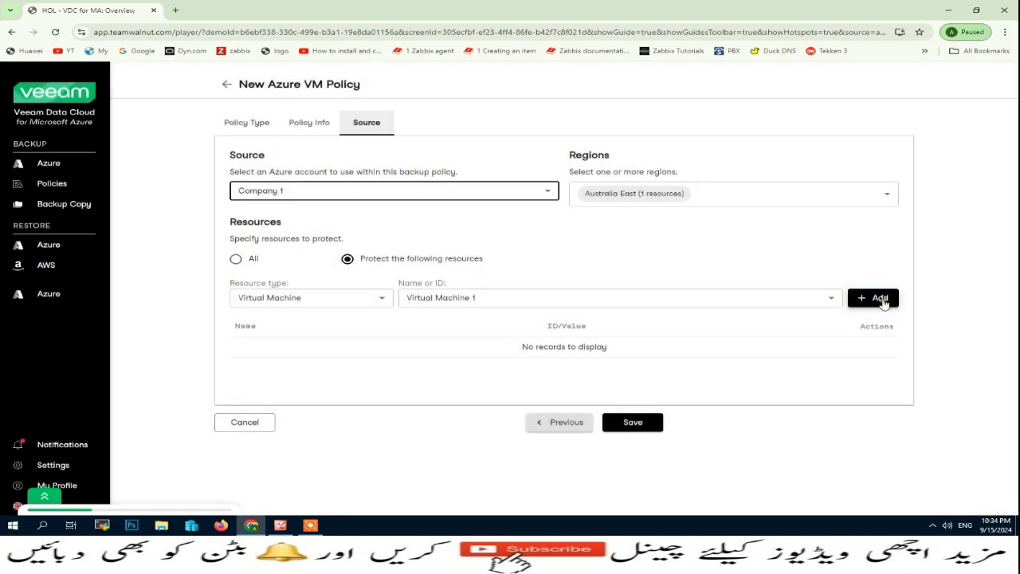
{"action": "left_click_drag", "start_coordinate": [416, 351], "coordinate": [906, 354]}
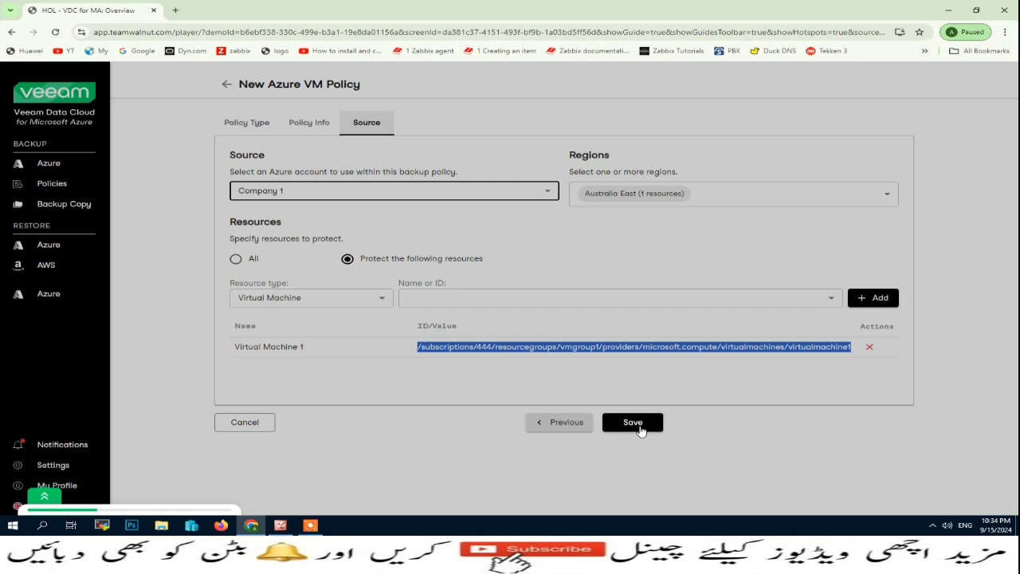
{"action": "left_click", "coordinate": [638, 424]}
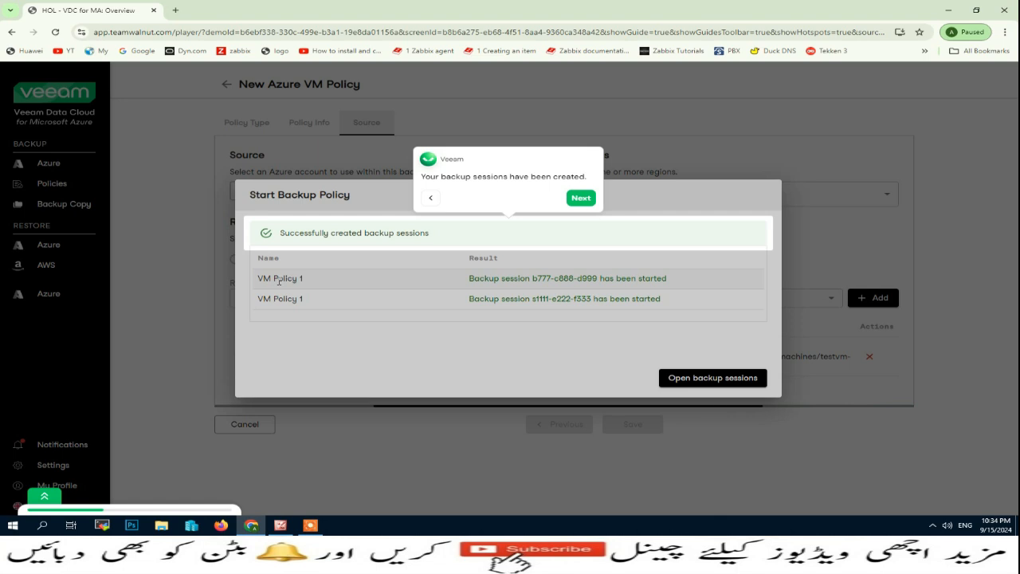
Check the policy names of the started backup sessions and open the backup sessions.
{"action": "left_click_drag", "start_coordinate": [256, 279], "coordinate": [303, 280]}
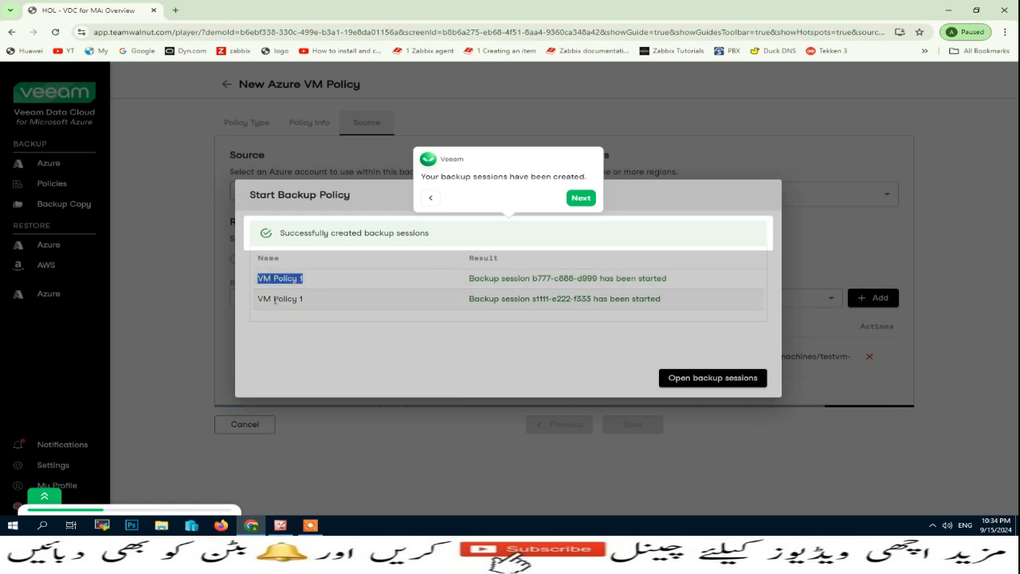
{"action": "left_click", "coordinate": [577, 200]}
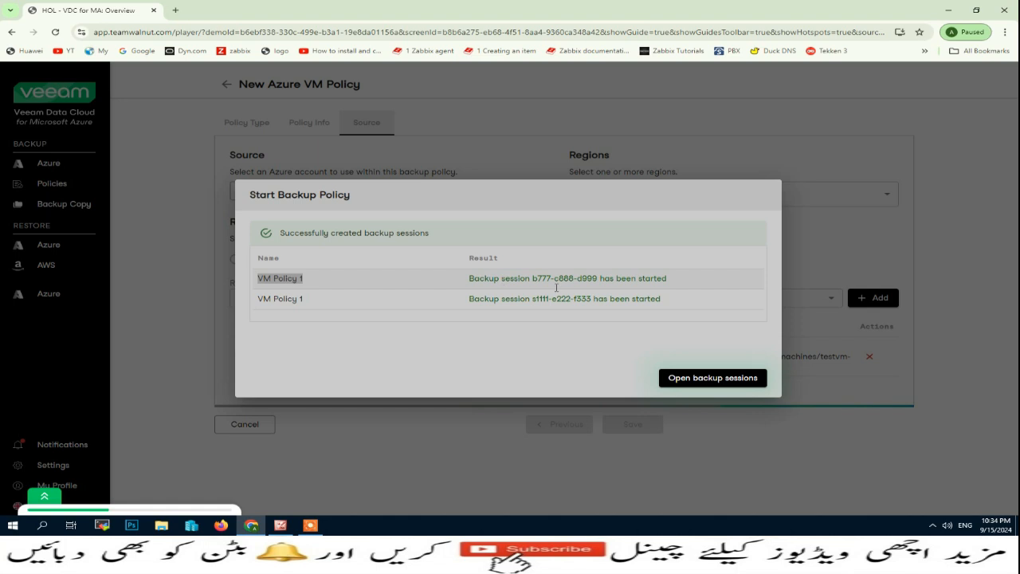
{"action": "left_click", "coordinate": [714, 380]}
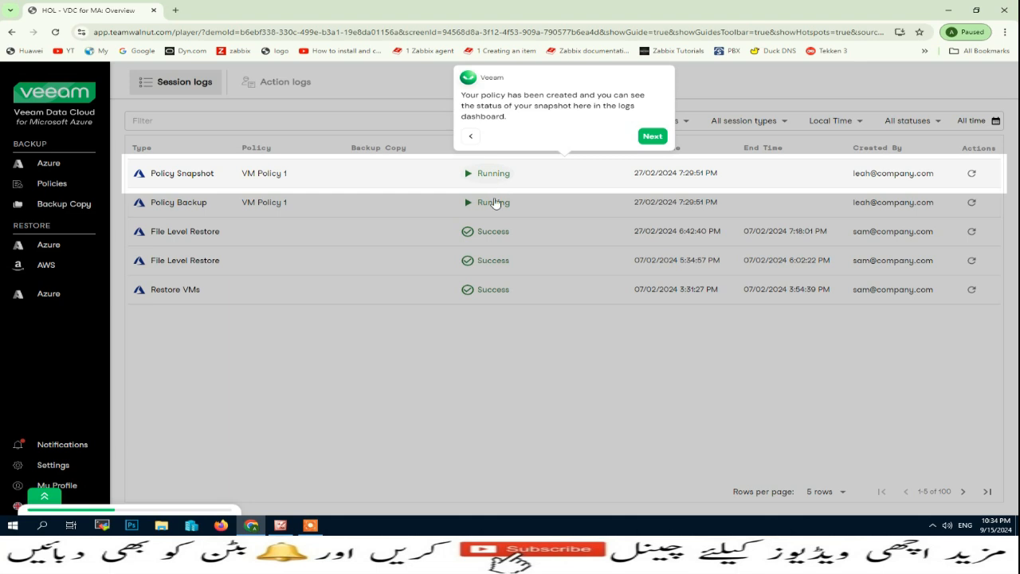
Follow the tour through the session logs, checking the status of the policy snapshot and policy backup.
{"action": "left_click_drag", "start_coordinate": [462, 95], "coordinate": [648, 108]}
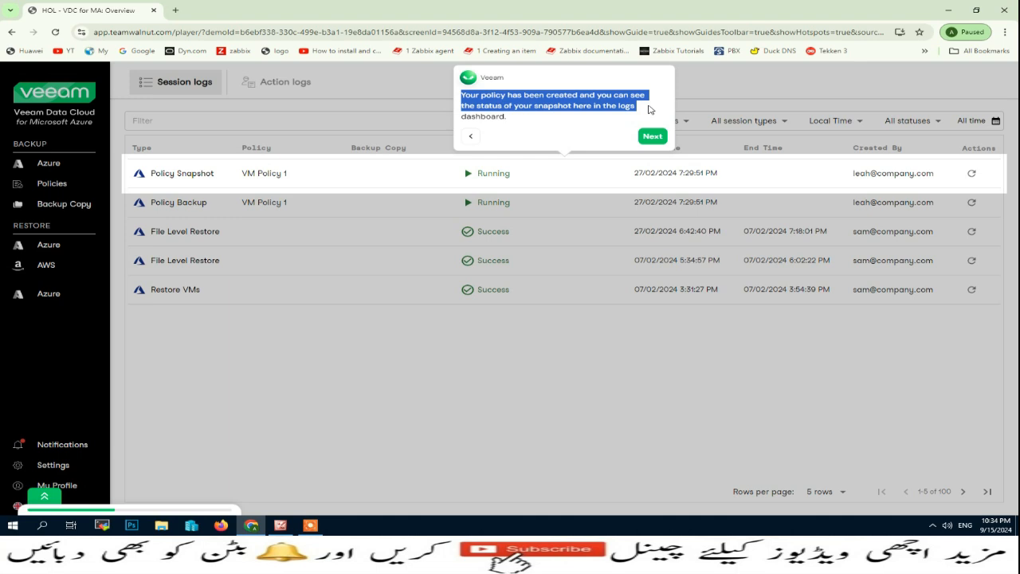
{"action": "left_click", "coordinate": [650, 109]}
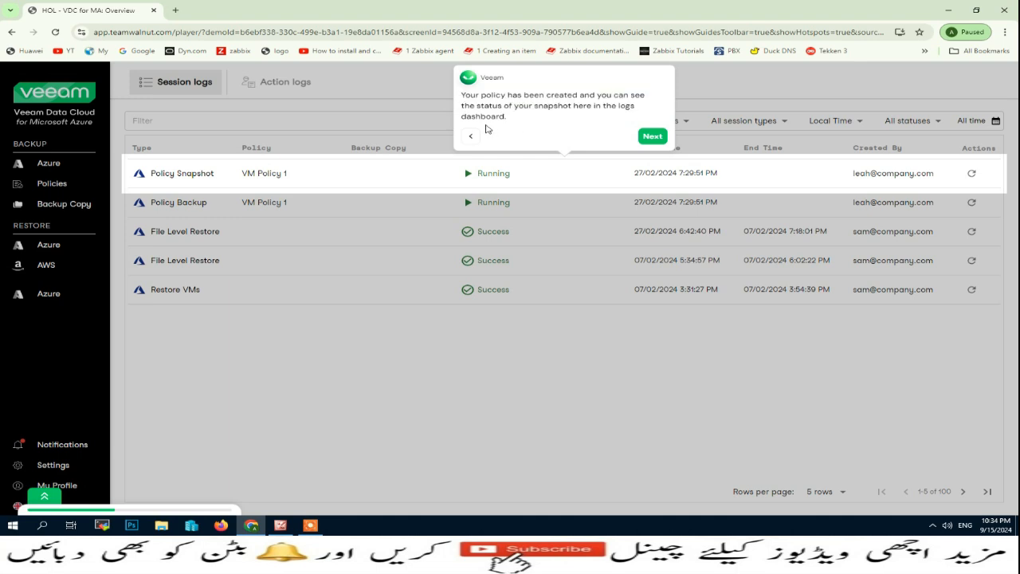
{"action": "left_click", "coordinate": [653, 137]}
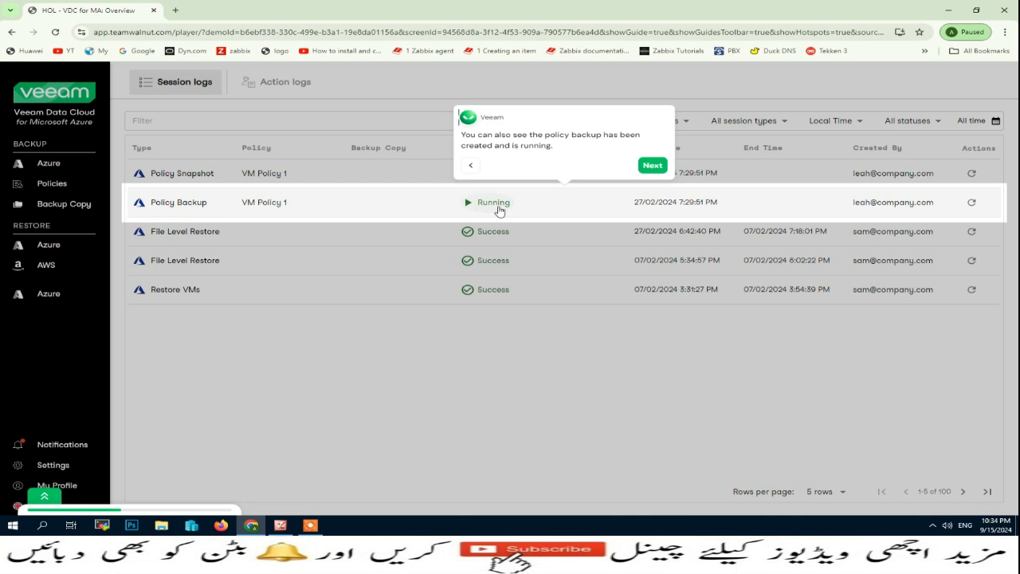
{"action": "left_click", "coordinate": [654, 165]}
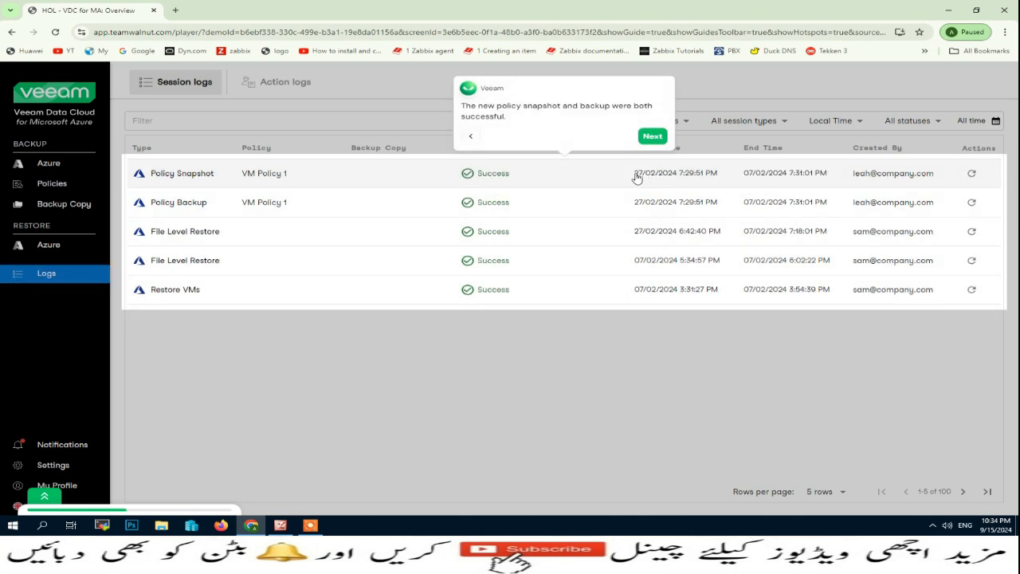
{"action": "left_click_drag", "start_coordinate": [462, 107], "coordinate": [641, 106]}
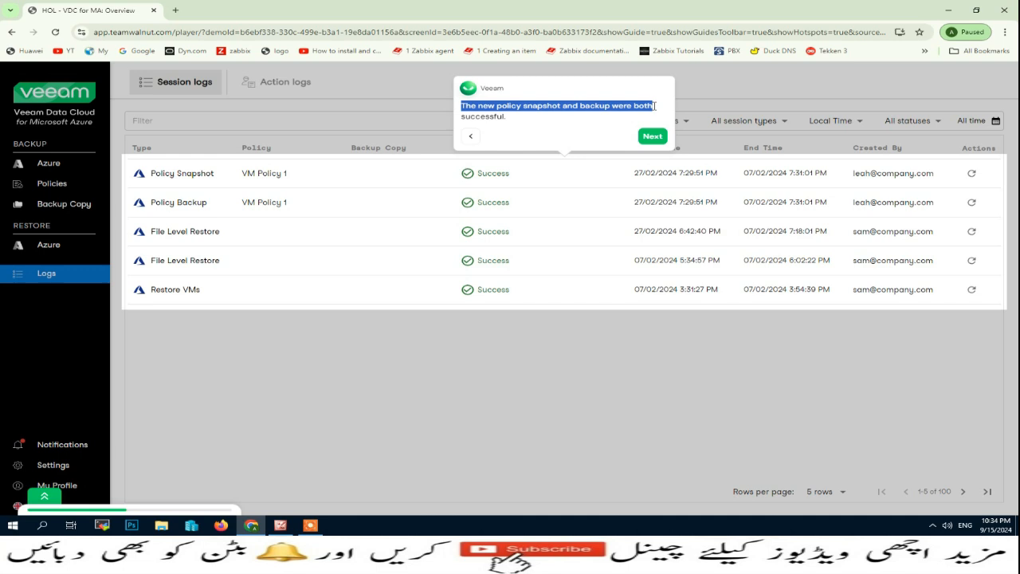
{"action": "left_click", "coordinate": [443, 174]}
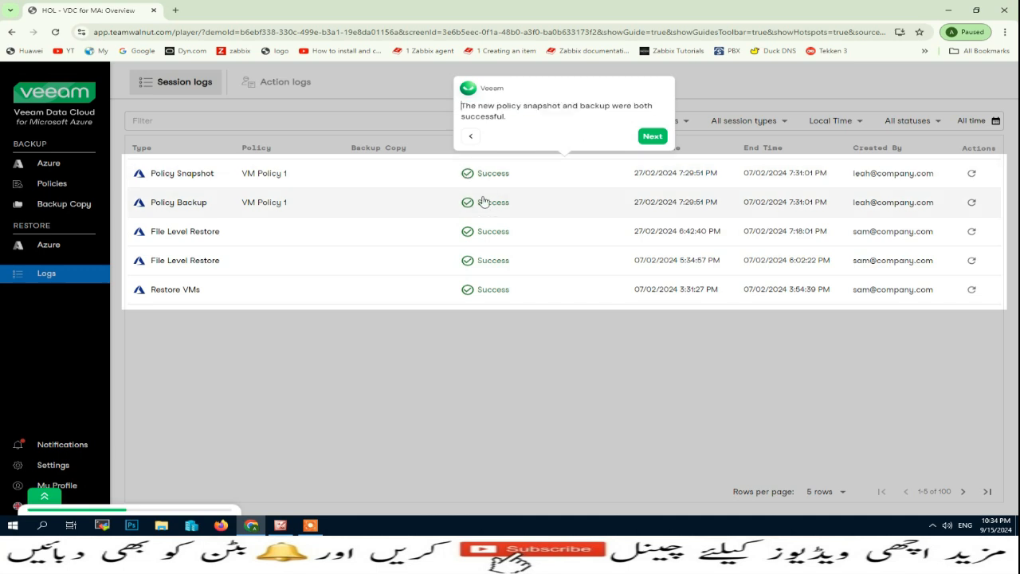
{"action": "left_click", "coordinate": [652, 138]}
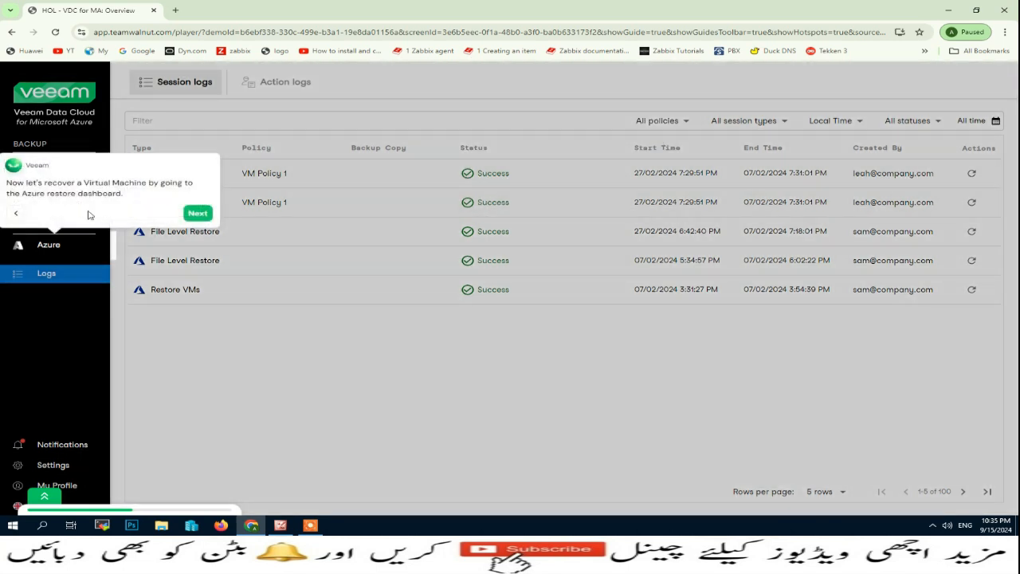
Read the tour's note on recovering a virtual machine and go to the Azure restore dashboard.
{"action": "left_click_drag", "start_coordinate": [7, 182], "coordinate": [200, 196]}
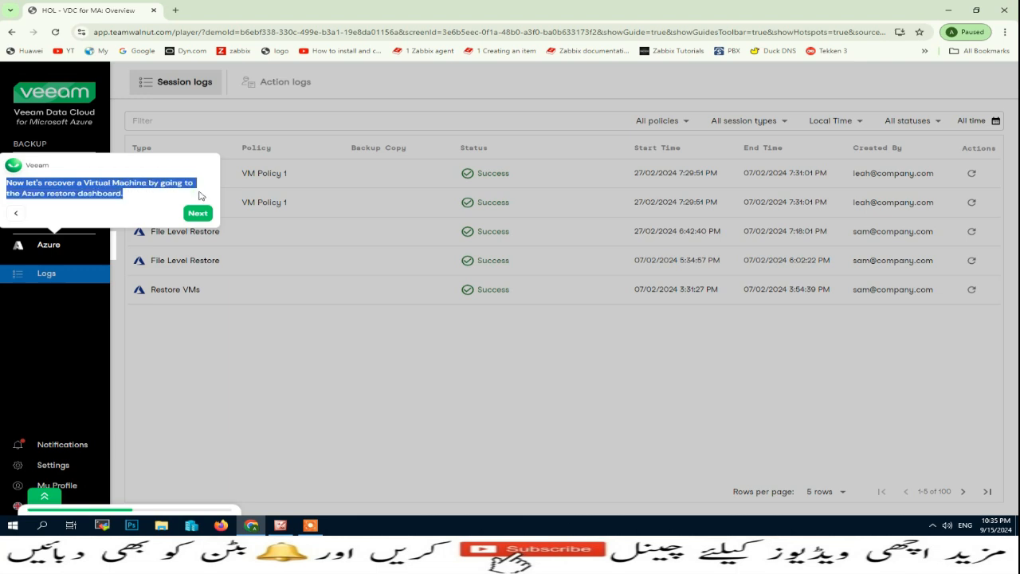
{"action": "left_click", "coordinate": [201, 196]}
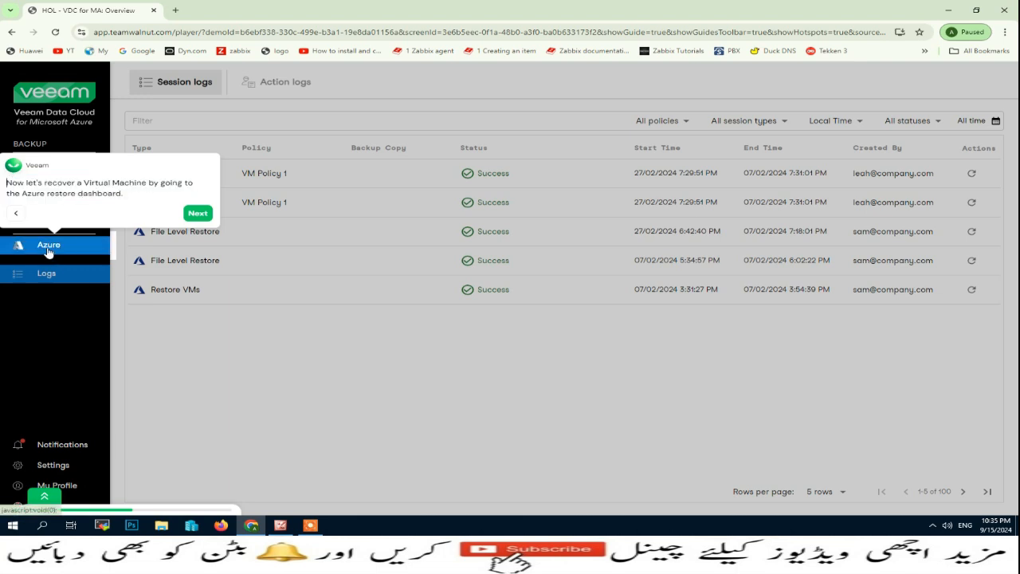
{"action": "left_click", "coordinate": [197, 215]}
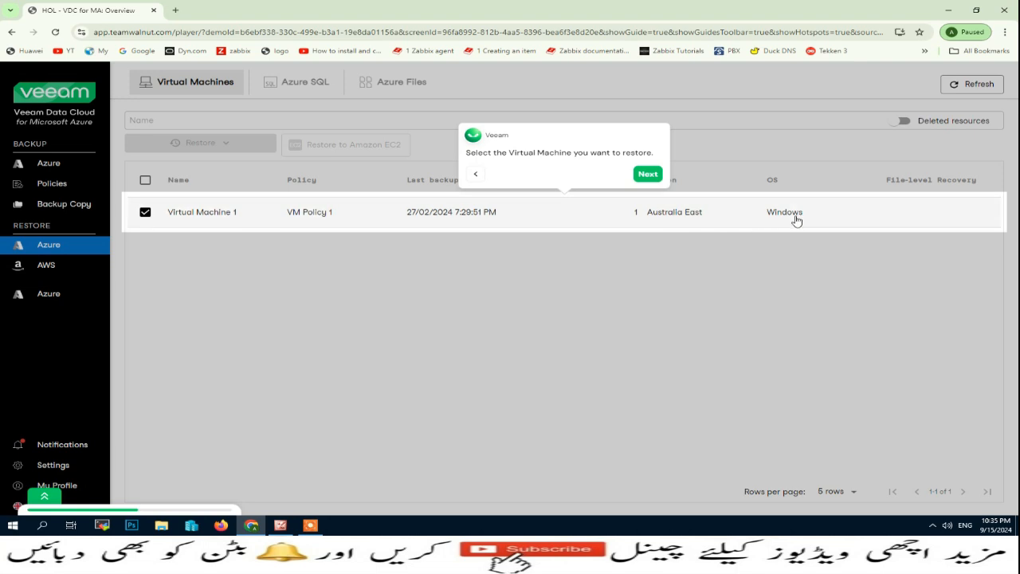
Follow the tour to select Virtual Machine 1 for recovery and start a VM Restore.
{"action": "left_click_drag", "start_coordinate": [469, 152], "coordinate": [658, 158]}
{"action": "left_click", "coordinate": [419, 254]}
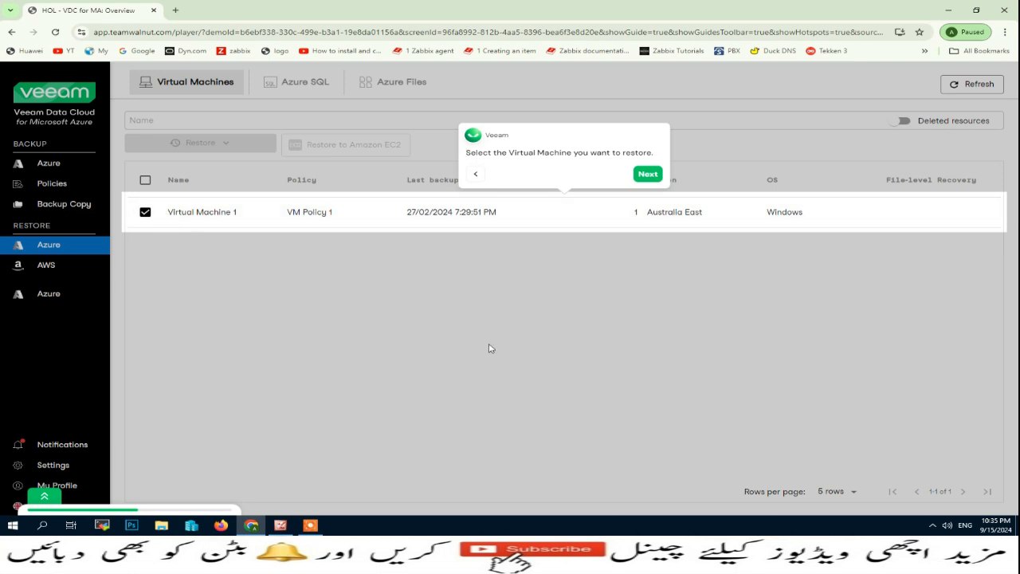
{"action": "left_click", "coordinate": [648, 174]}
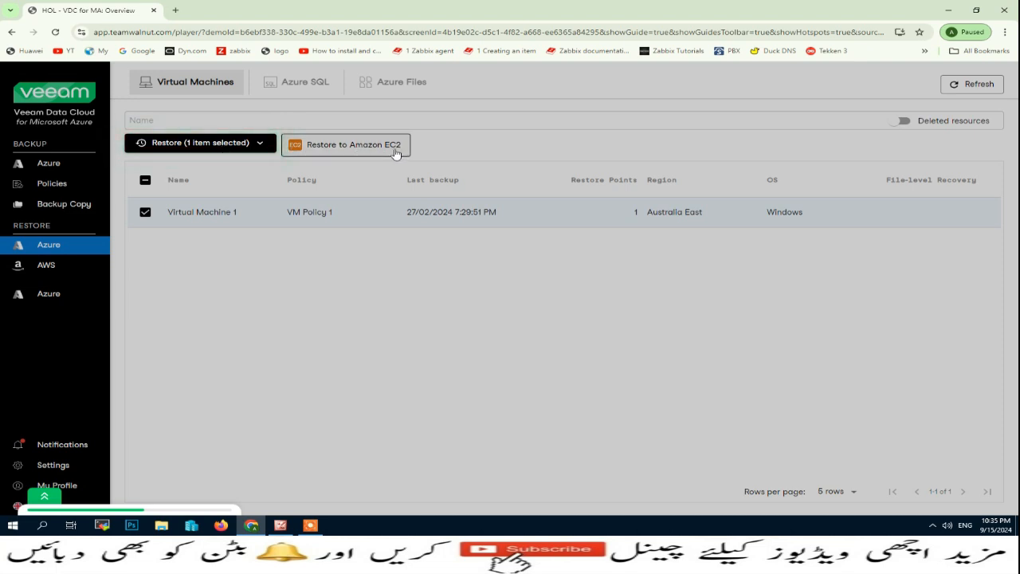
{"action": "left_click", "coordinate": [258, 142]}
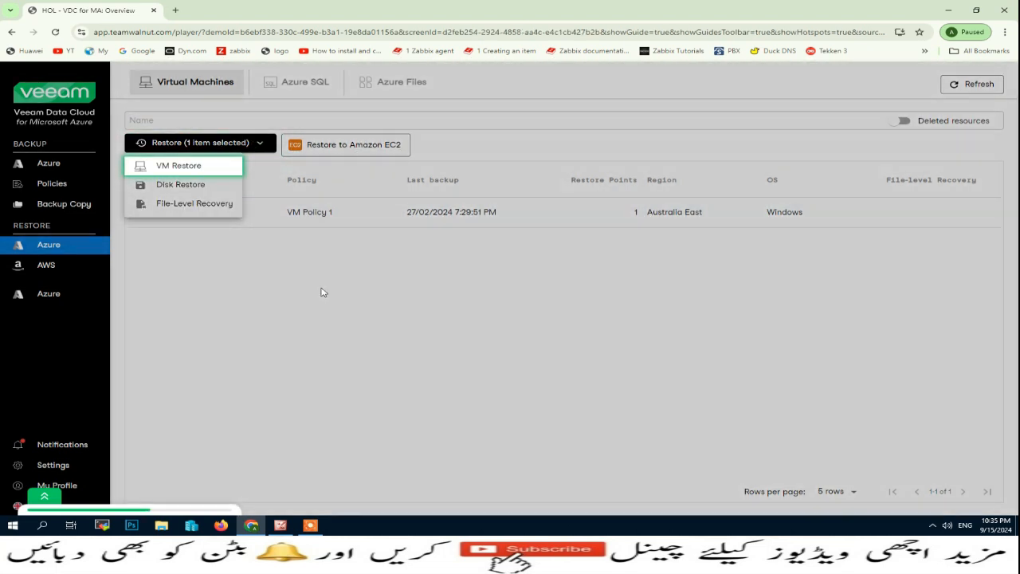
{"action": "left_click", "coordinate": [169, 174]}
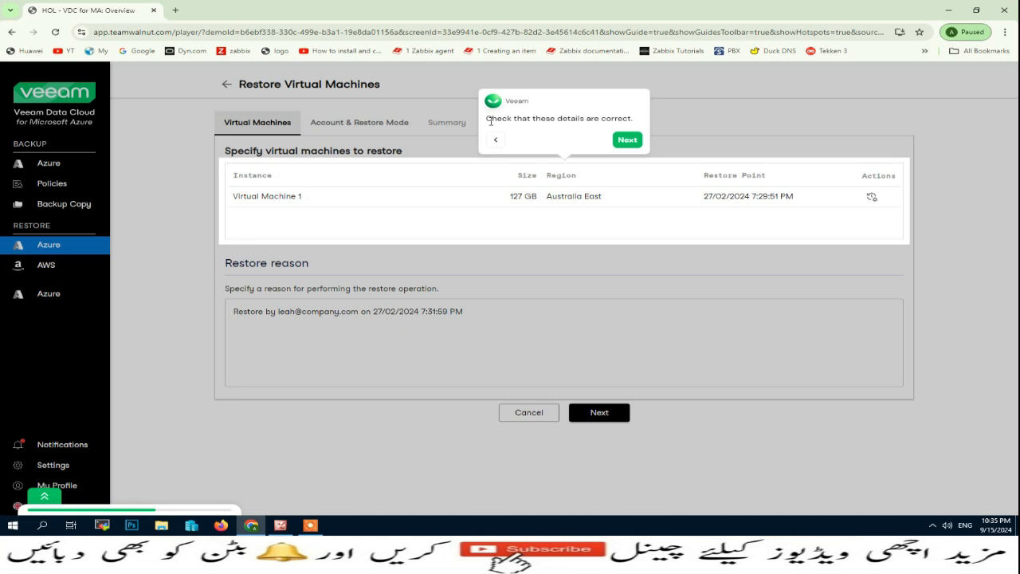
Review the virtual machine's restore details and the restore point guidance, and proceed to the account and restore mode settings.
{"action": "left_click_drag", "start_coordinate": [488, 118], "coordinate": [630, 118]}
{"action": "left_click", "coordinate": [630, 118]}
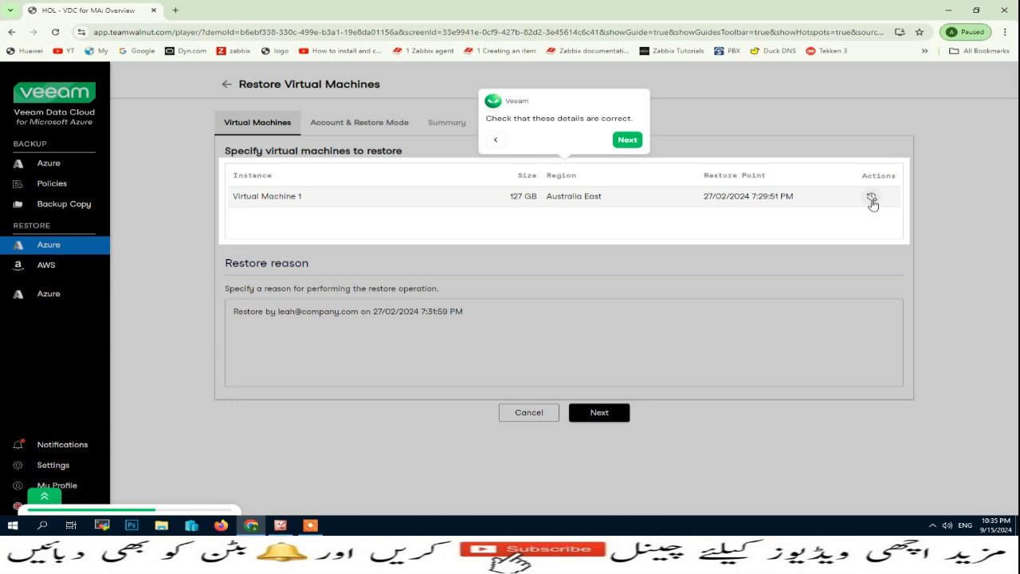
{"action": "left_click", "coordinate": [627, 141]}
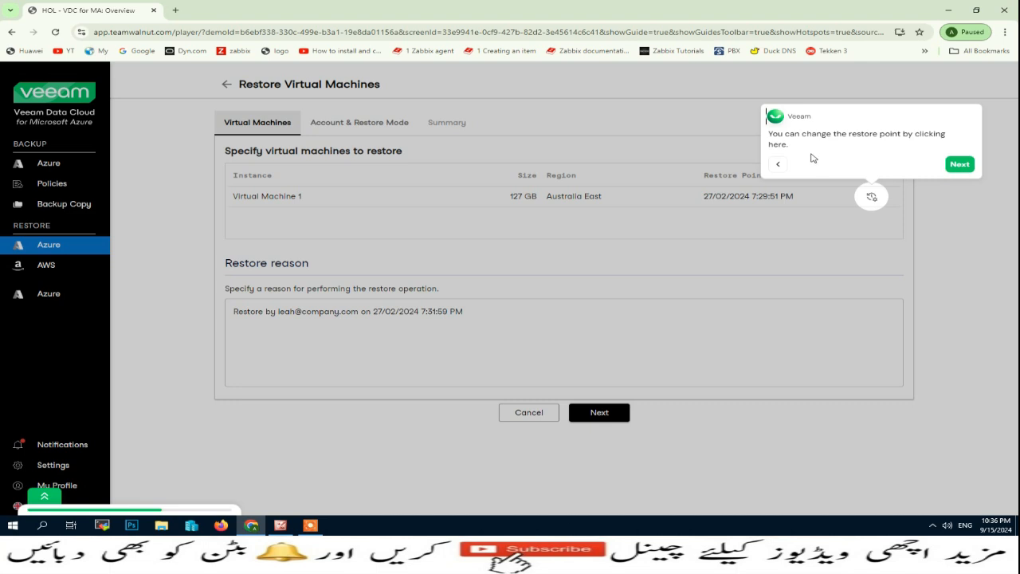
{"action": "left_click_drag", "start_coordinate": [770, 133], "coordinate": [933, 152]}
{"action": "left_click", "coordinate": [933, 151]}
{"action": "left_click", "coordinate": [962, 164]}
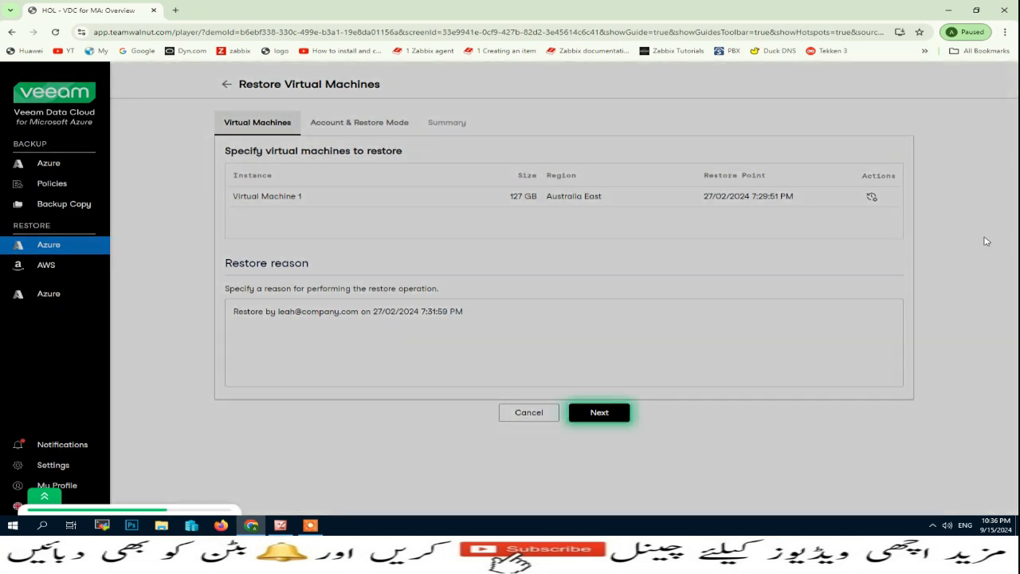
{"action": "left_click", "coordinate": [612, 414]}
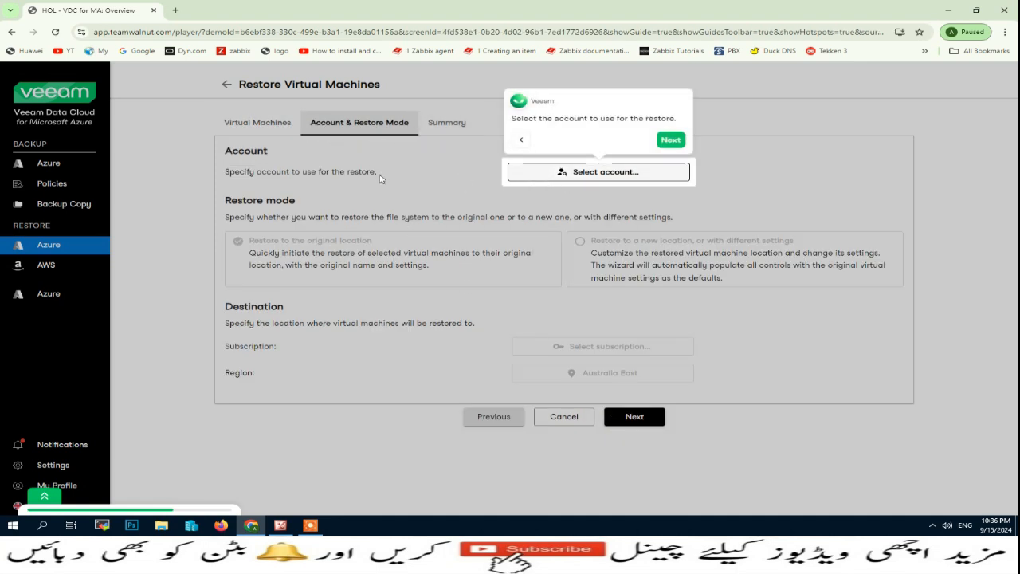
Select Company-1-Account-1 for the restore and advance through the restore mode options to Restore to the original location.
{"action": "left_click_drag", "start_coordinate": [229, 172], "coordinate": [381, 178]}
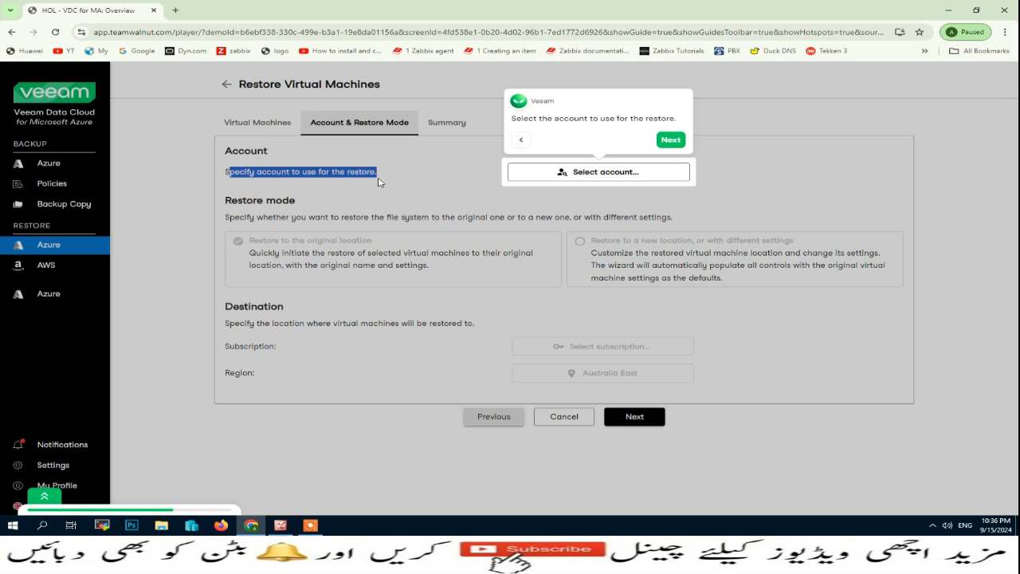
{"action": "left_click", "coordinate": [603, 177]}
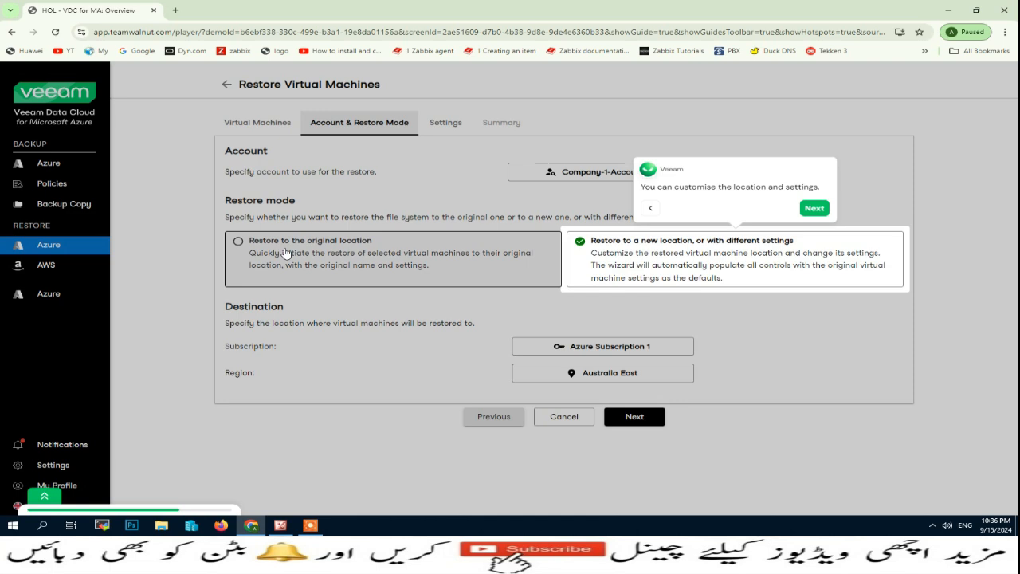
{"action": "left_click", "coordinate": [816, 211]}
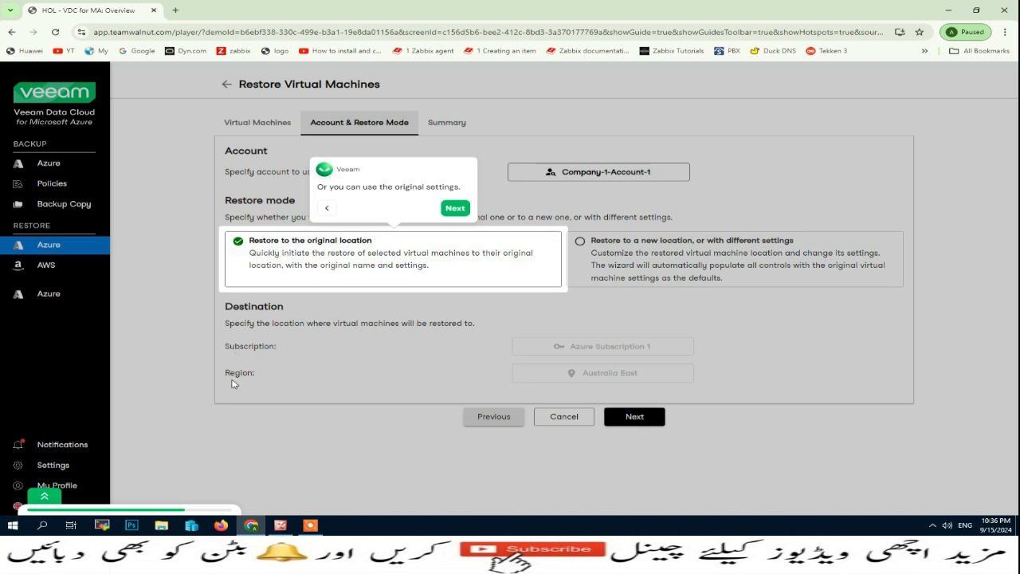
Proceed to the restore summary with the original location kept, and review and accept the detected configuration issues.
{"action": "left_click", "coordinate": [468, 208]}
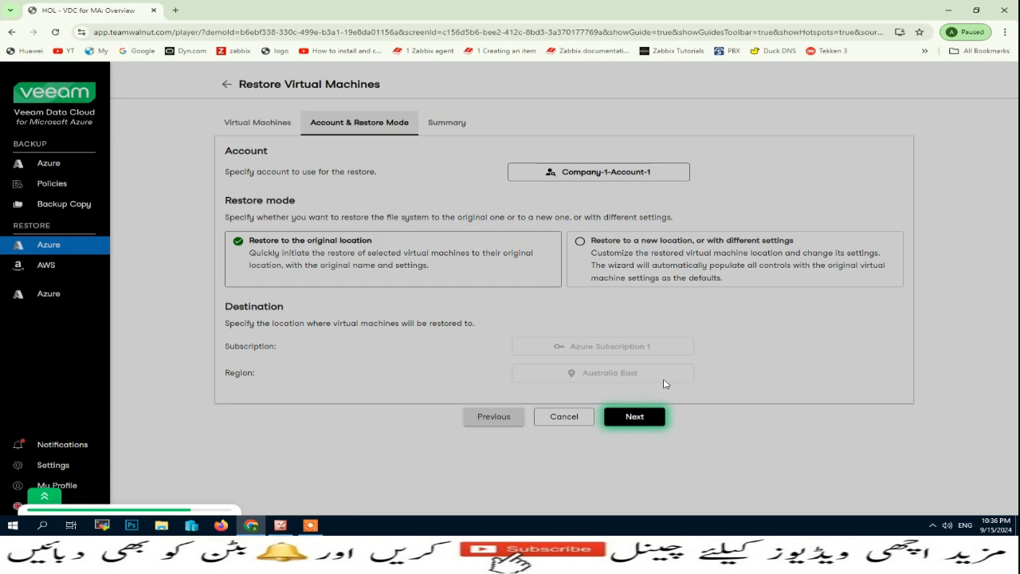
{"action": "left_click", "coordinate": [648, 421]}
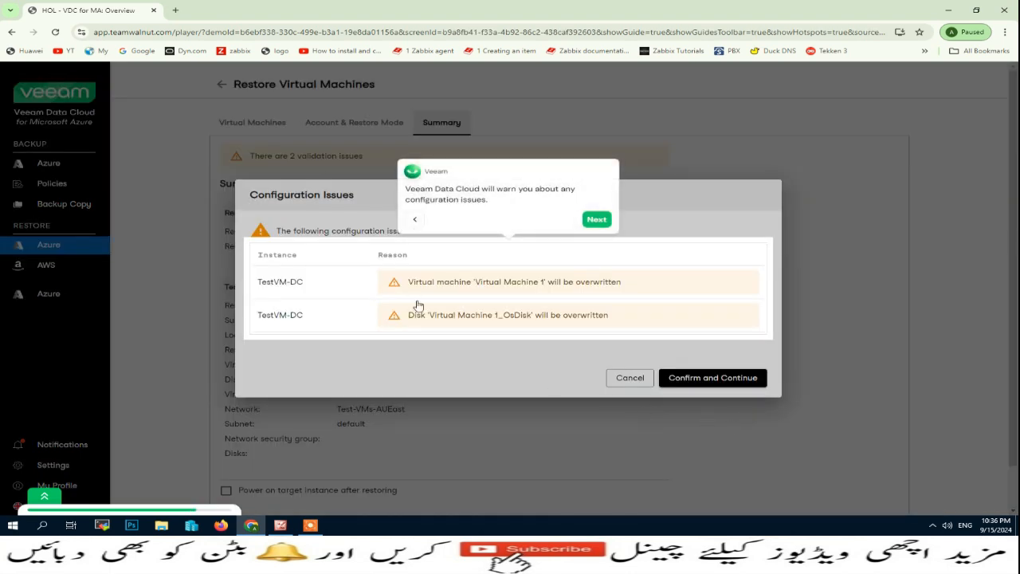
{"action": "left_click_drag", "start_coordinate": [408, 191], "coordinate": [573, 207]}
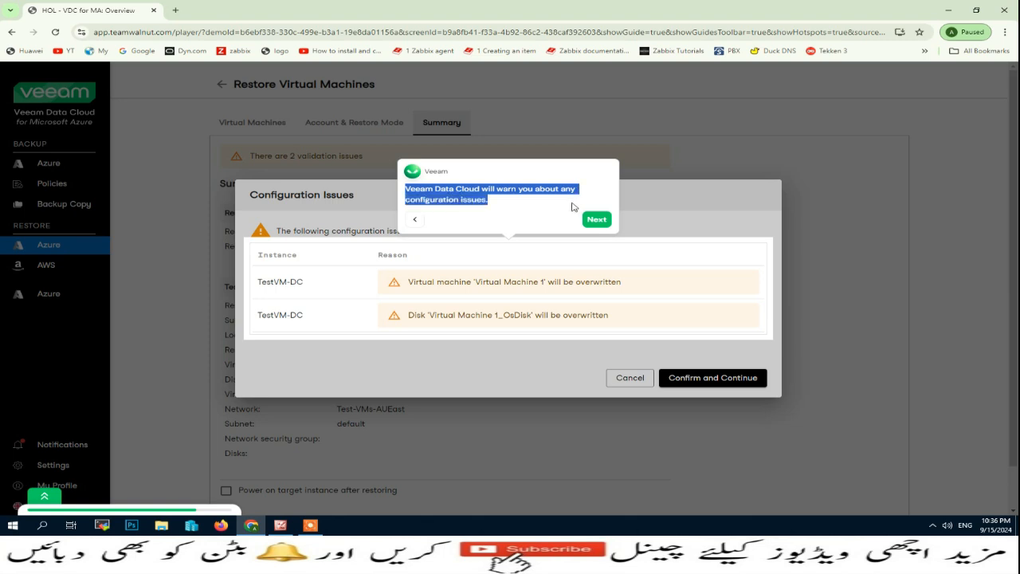
{"action": "left_click", "coordinate": [574, 207]}
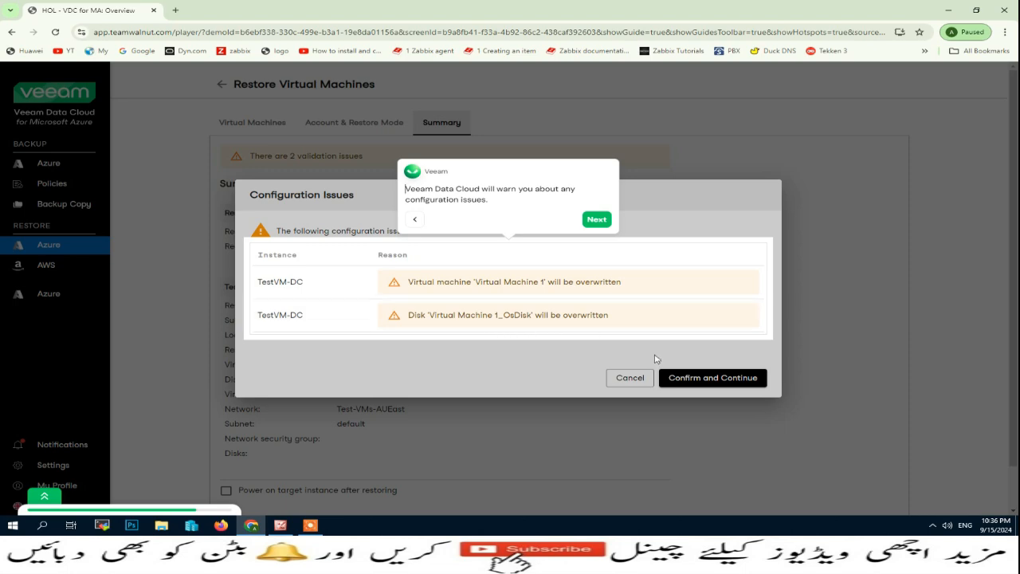
{"action": "left_click", "coordinate": [598, 221]}
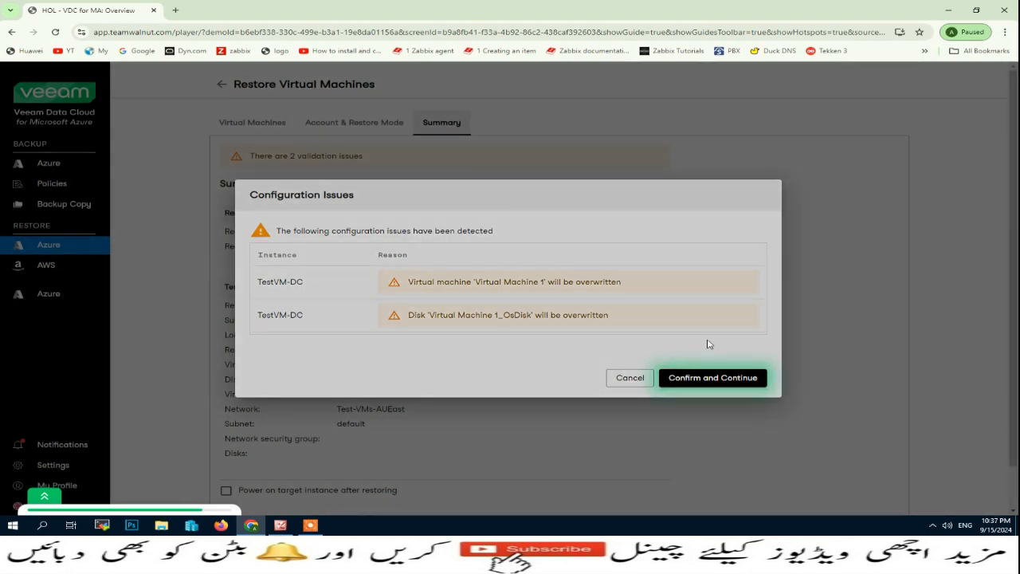
{"action": "left_click", "coordinate": [714, 381]}
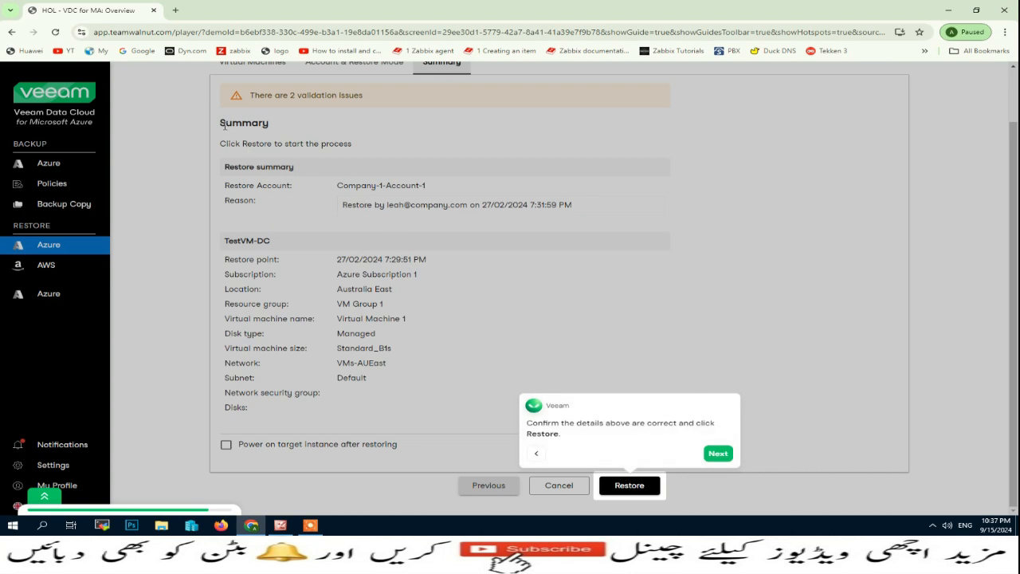
Review the restore summary details for TestVM-DC and start the restore.
{"action": "left_click_drag", "start_coordinate": [223, 123], "coordinate": [452, 302]}
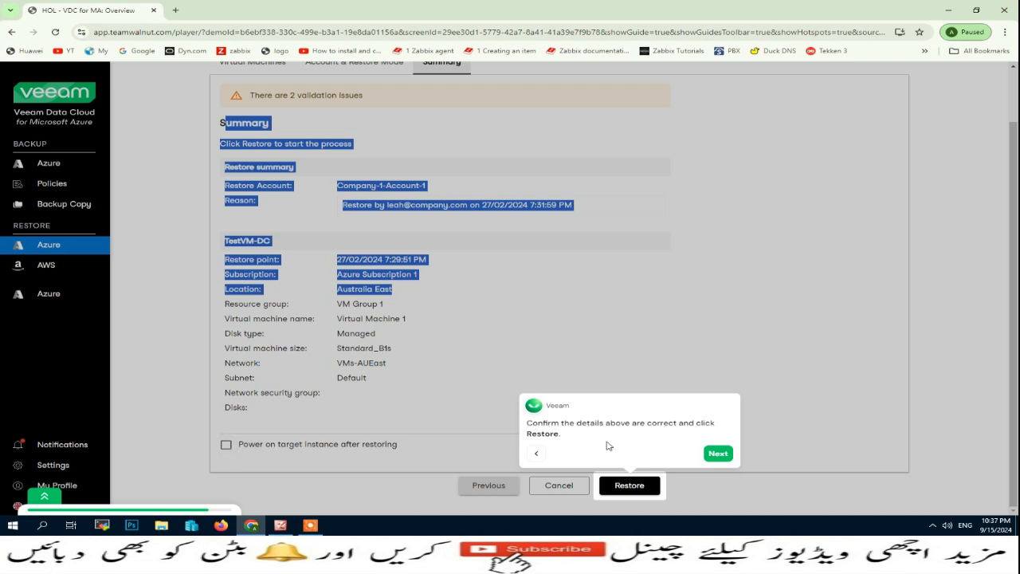
{"action": "left_click_drag", "start_coordinate": [529, 424], "coordinate": [722, 437]}
{"action": "left_click", "coordinate": [720, 454]}
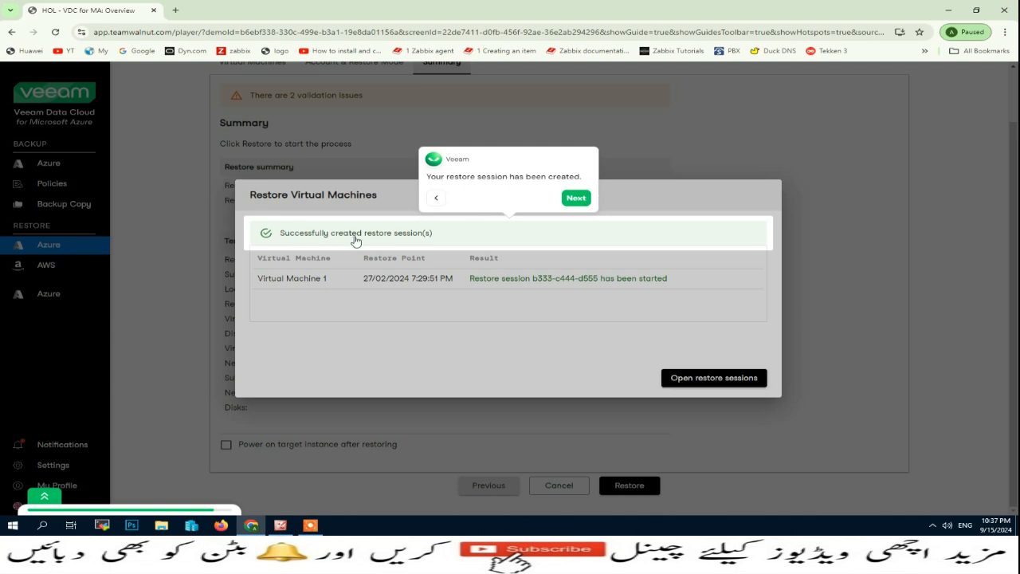
Read the restore session result for Virtual Machine 1 and open the restore sessions.
{"action": "left_click", "coordinate": [577, 198]}
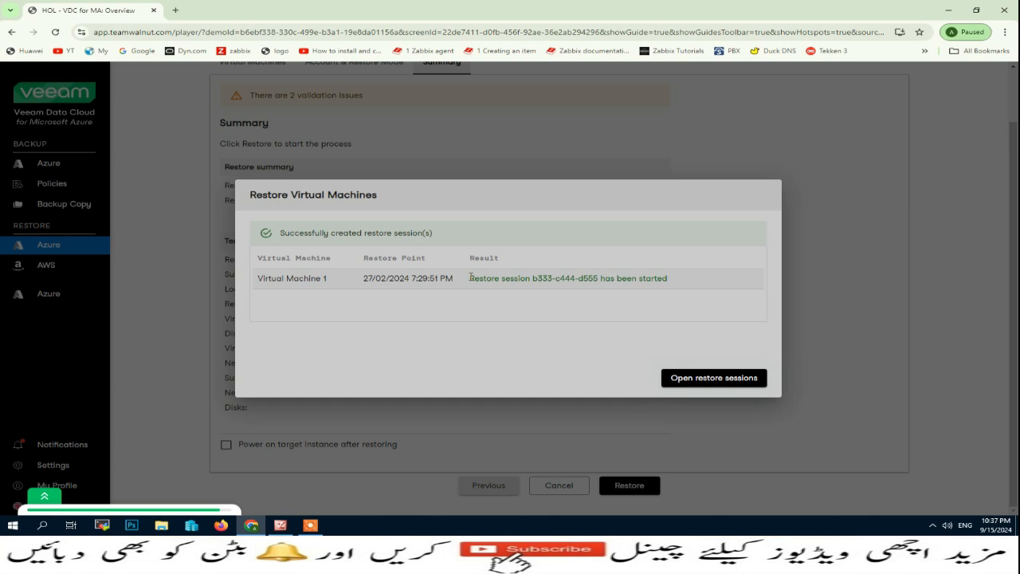
{"action": "left_click_drag", "start_coordinate": [470, 279], "coordinate": [677, 280]}
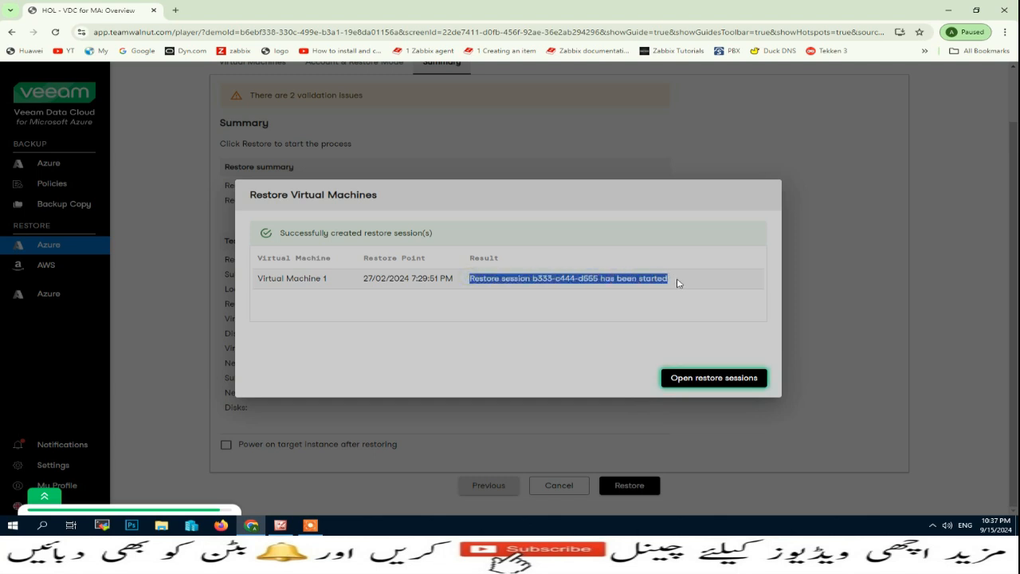
{"action": "left_click", "coordinate": [678, 379]}
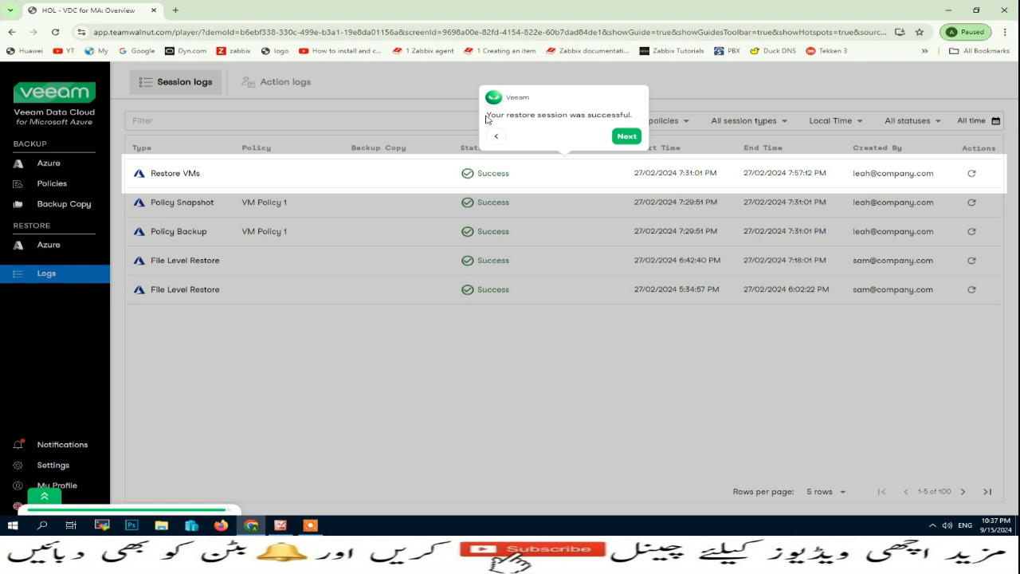
Check the Restore VMs entry in the session logs and advance to the end of the walkthrough.
{"action": "left_click_drag", "start_coordinate": [487, 114], "coordinate": [633, 115]}
{"action": "left_click", "coordinate": [632, 114]}
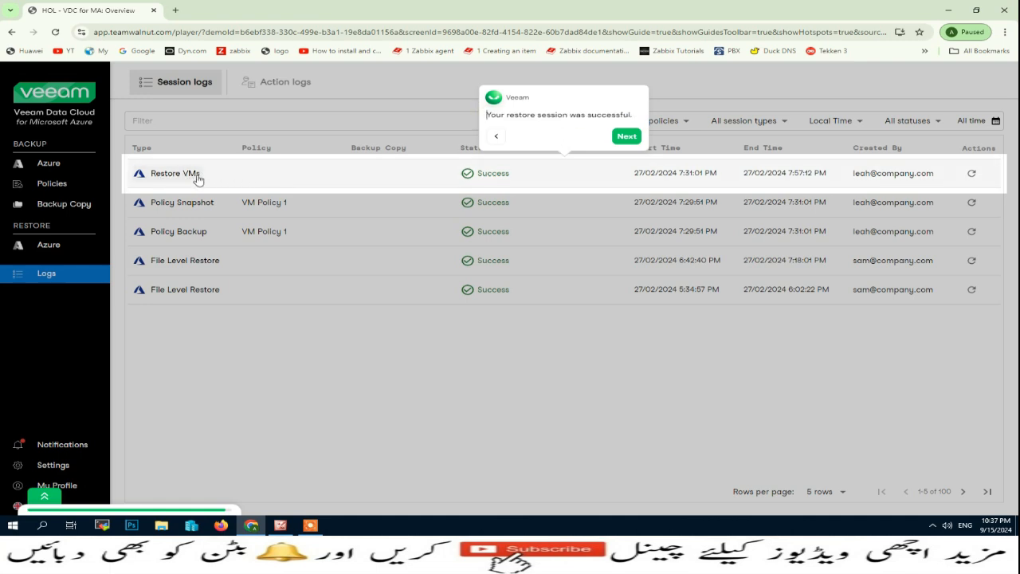
{"action": "left_click", "coordinate": [627, 136]}
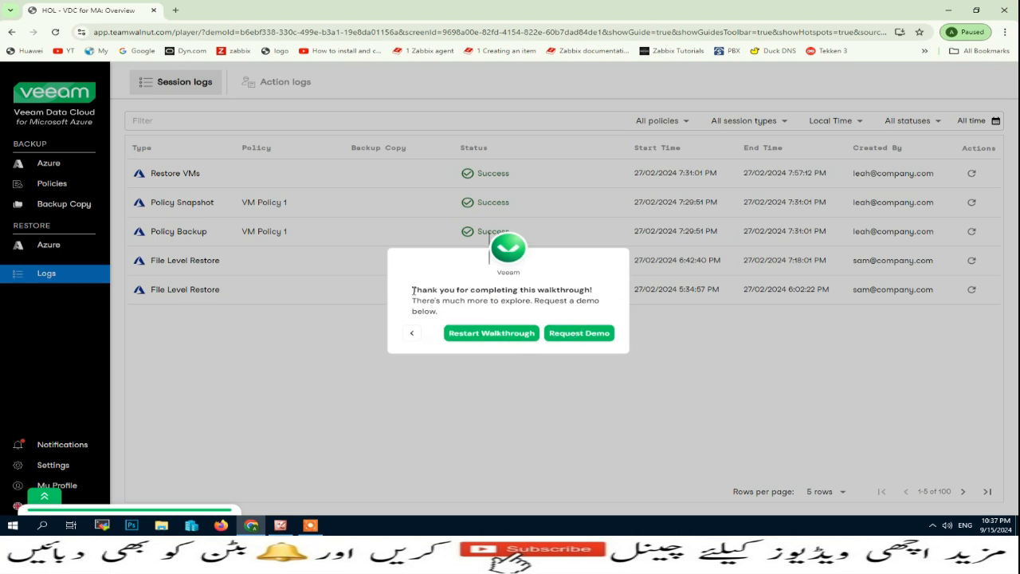
Read the walkthrough's closing message and check the Overview guide's progress, leaving the guide list collapsed.
{"action": "left_click_drag", "start_coordinate": [413, 290], "coordinate": [604, 314]}
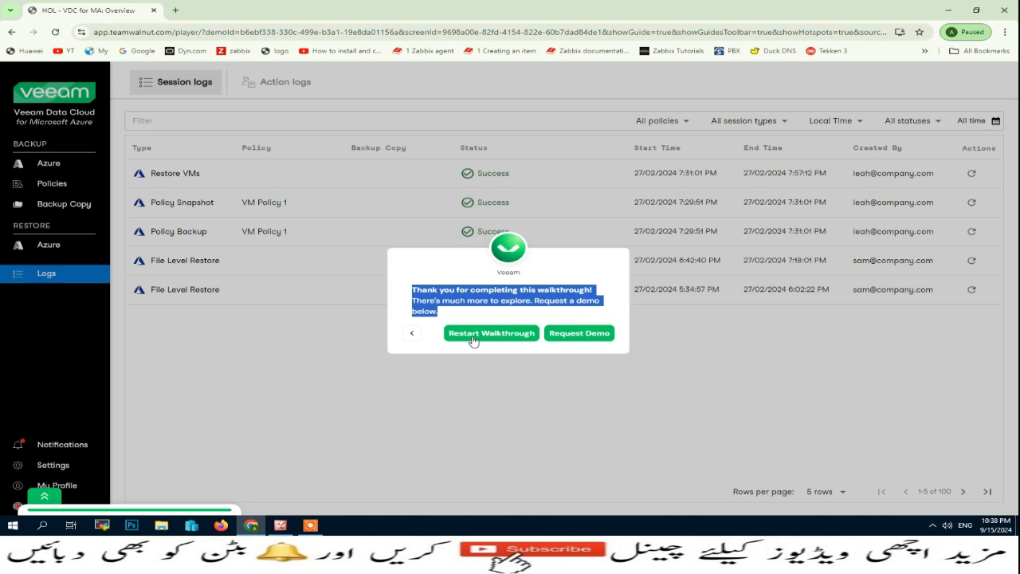
{"action": "left_click", "coordinate": [44, 495]}
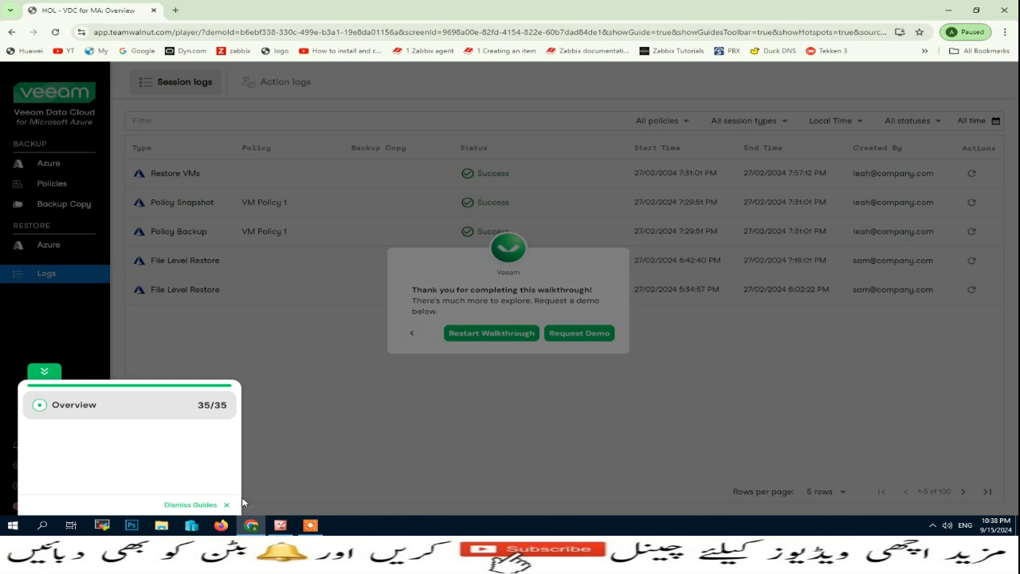
{"action": "left_click", "coordinate": [44, 372]}
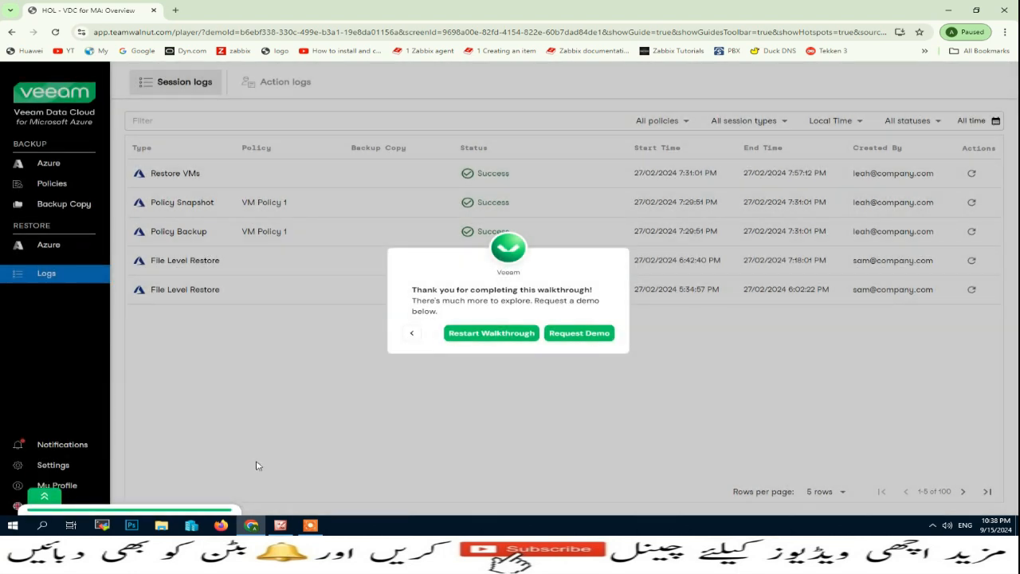